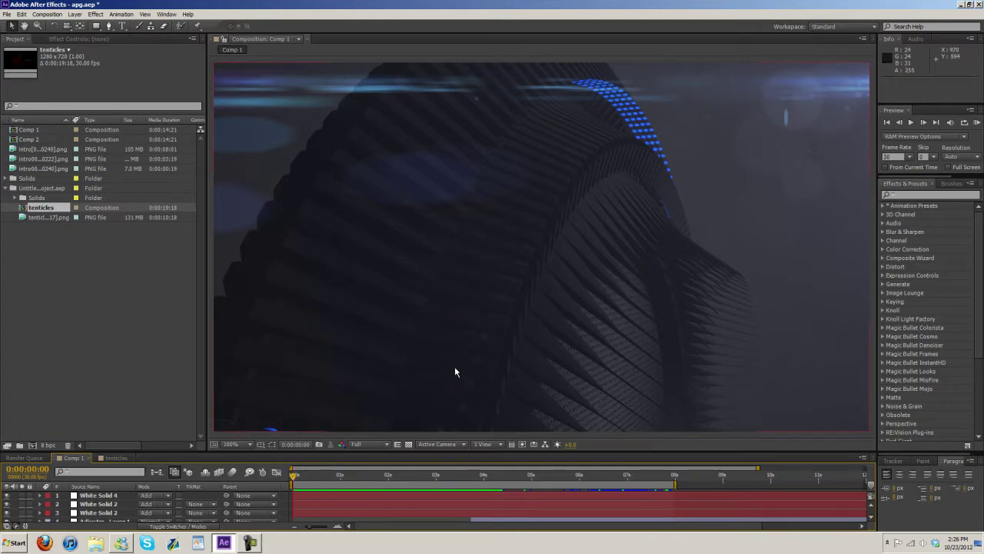
RAM-preview Comp 1, then stop it back at the start.
scroll(454, 366, "down", 2)
scroll(454, 369, "up", 2)
left_click(977, 123)
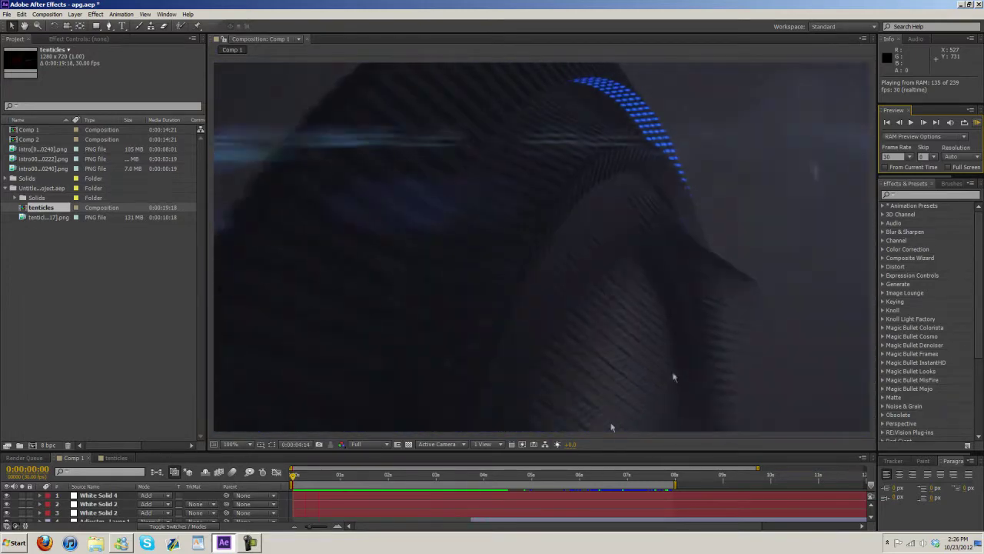
key("space")
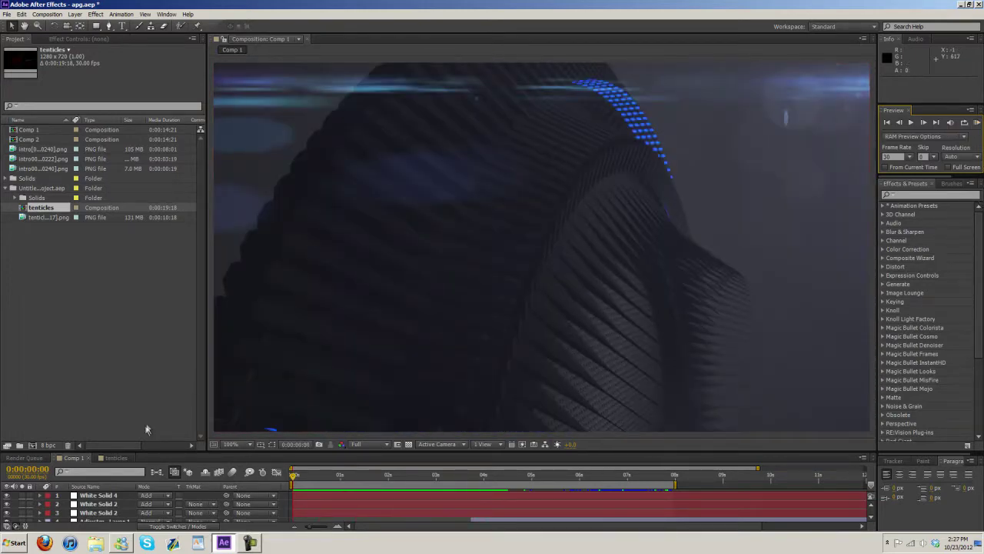
RAM-preview the tenticles comp and stop the playback.
left_click(115, 458)
left_click(977, 122)
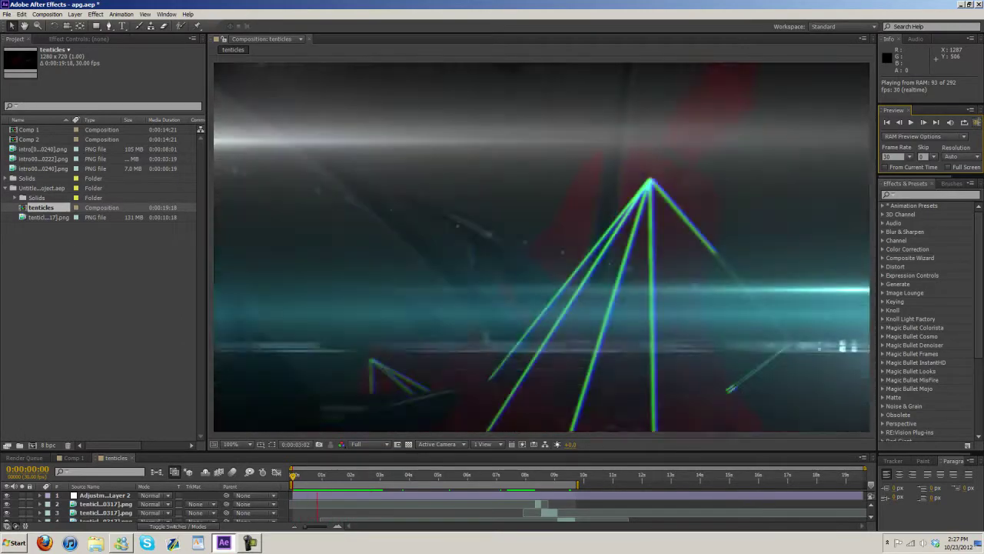
key("space")
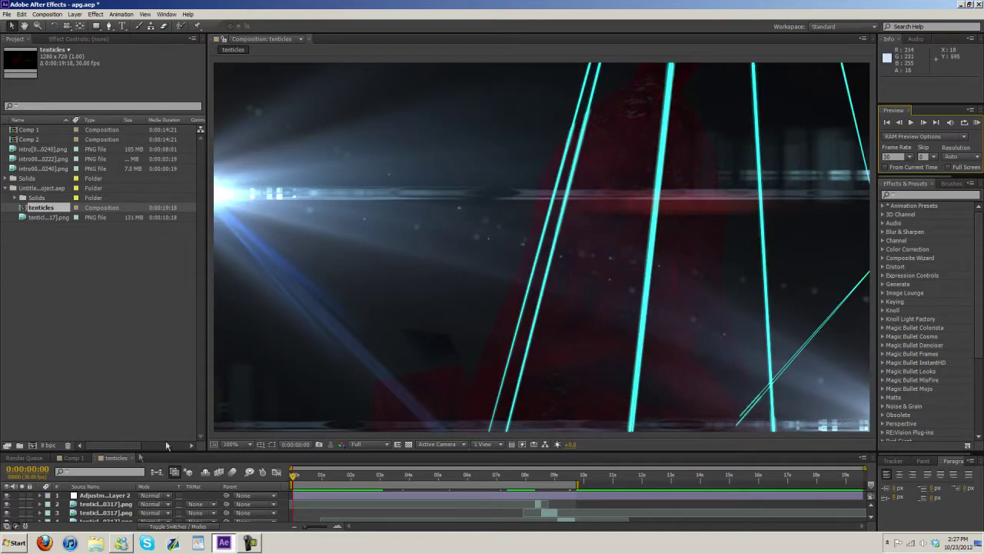
Return to Comp 1 and enlarge the timeline so all eight layers show.
left_click(71, 458)
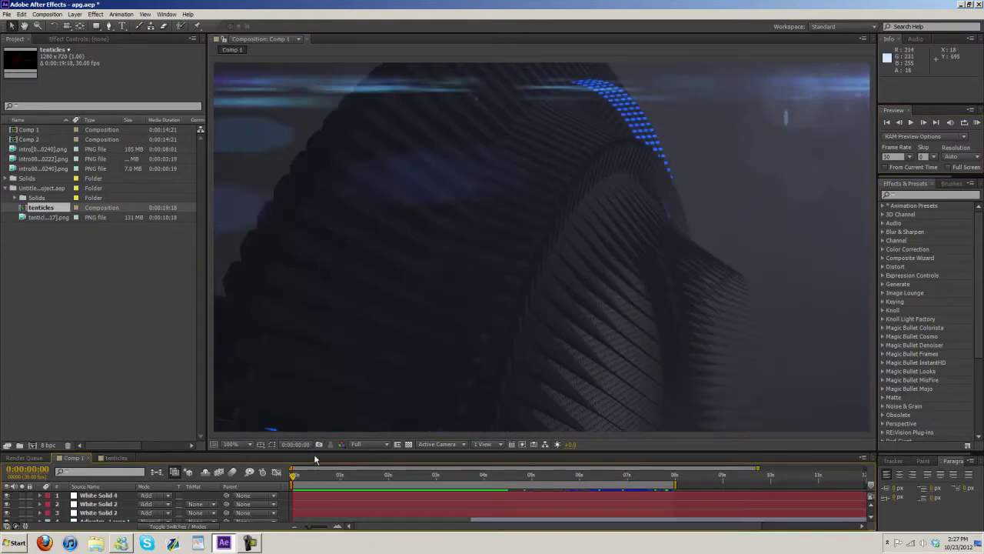
left_click_drag(314, 453, 423, 378)
scroll(341, 262, "down", 2)
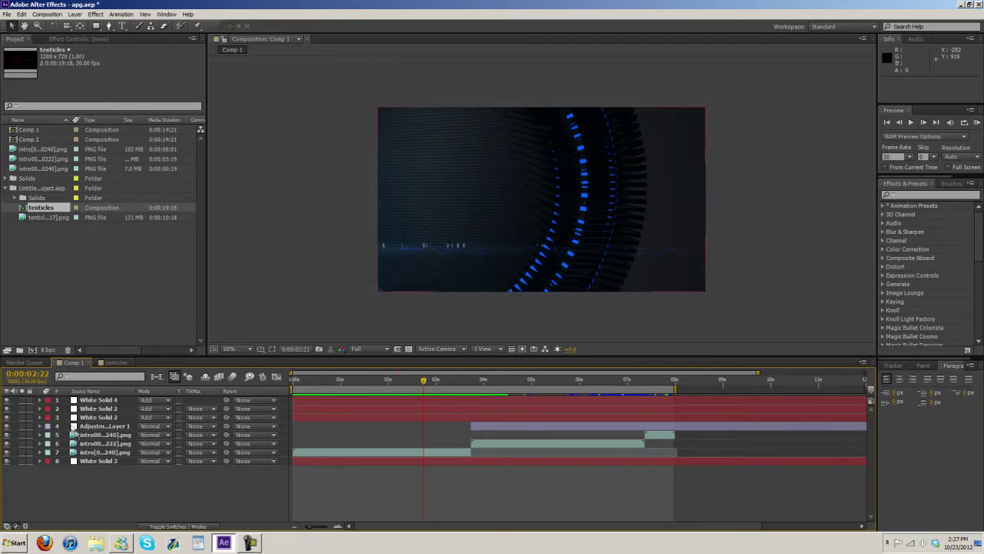
Open White Solid 2's Optical Flares options, move the preview flare, and confirm.
left_click(94, 417)
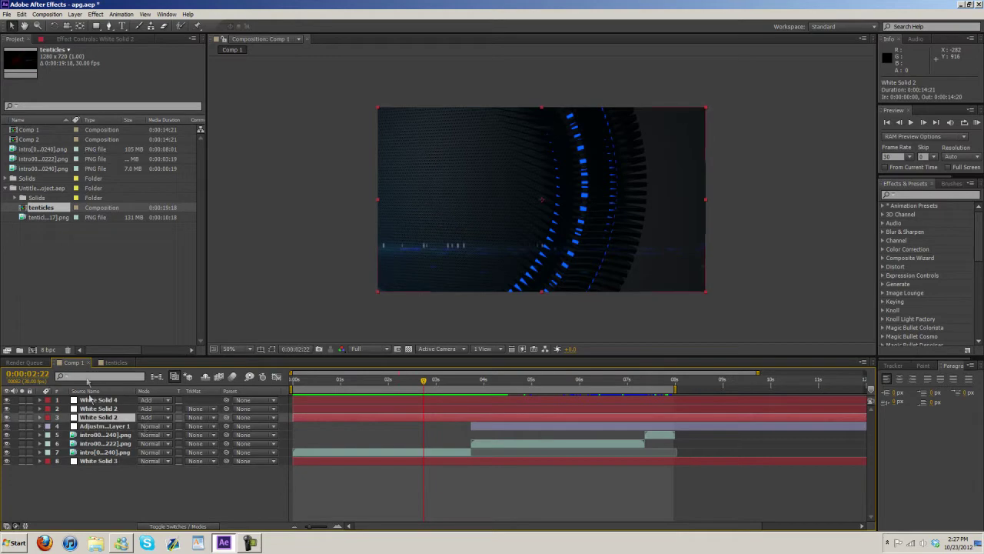
left_click(84, 38)
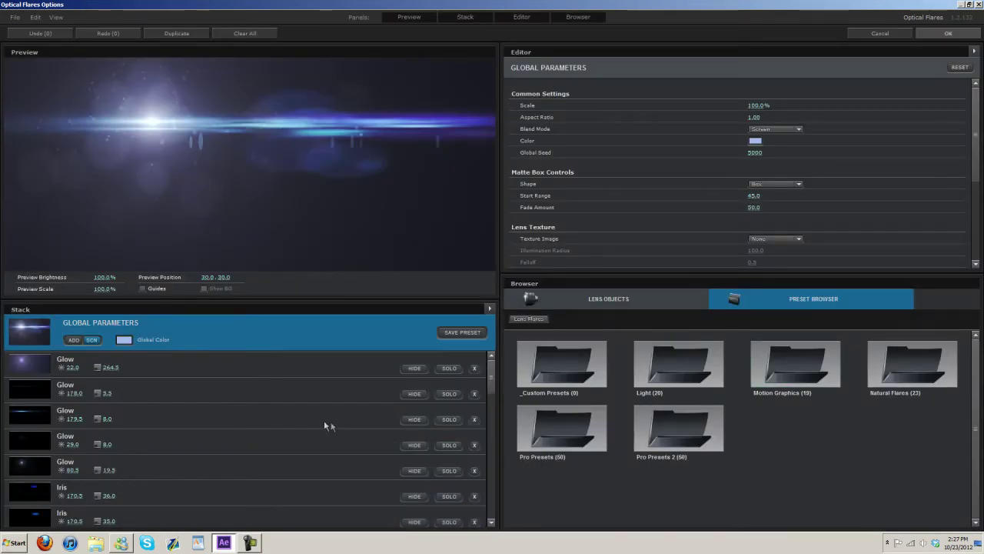
left_click_drag(132, 121, 35, 215)
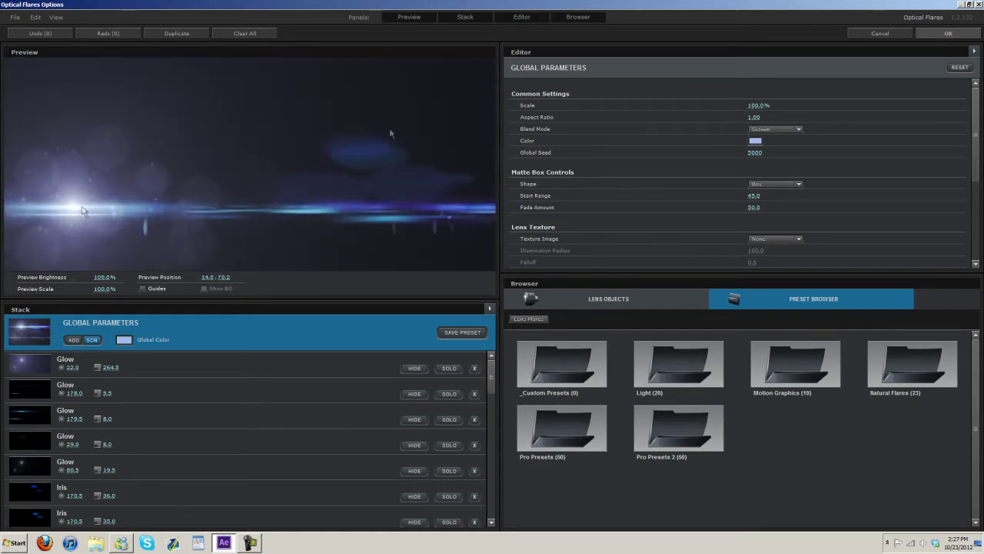
left_click(941, 33)
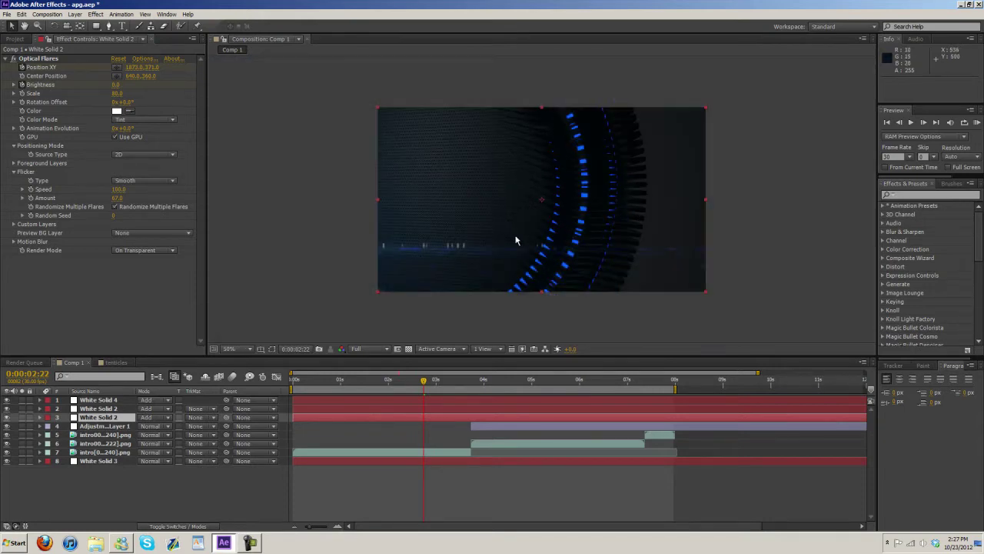
Reopen Optical Flares options, place the flare at the left edge, inspect a Multi Iris element, click OK.
left_click(146, 59)
left_click_drag(208, 148, 35, 149)
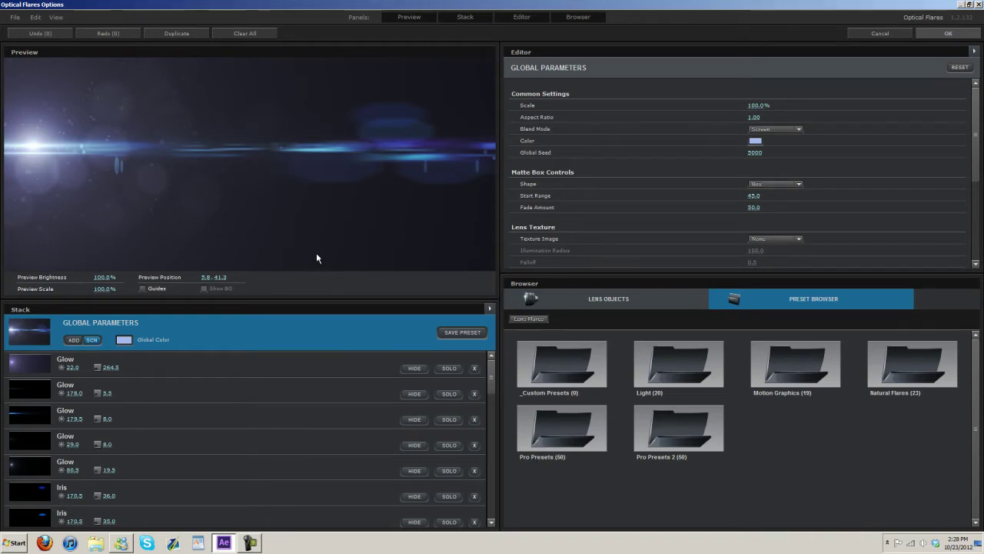
left_click_drag(490, 373, 486, 467)
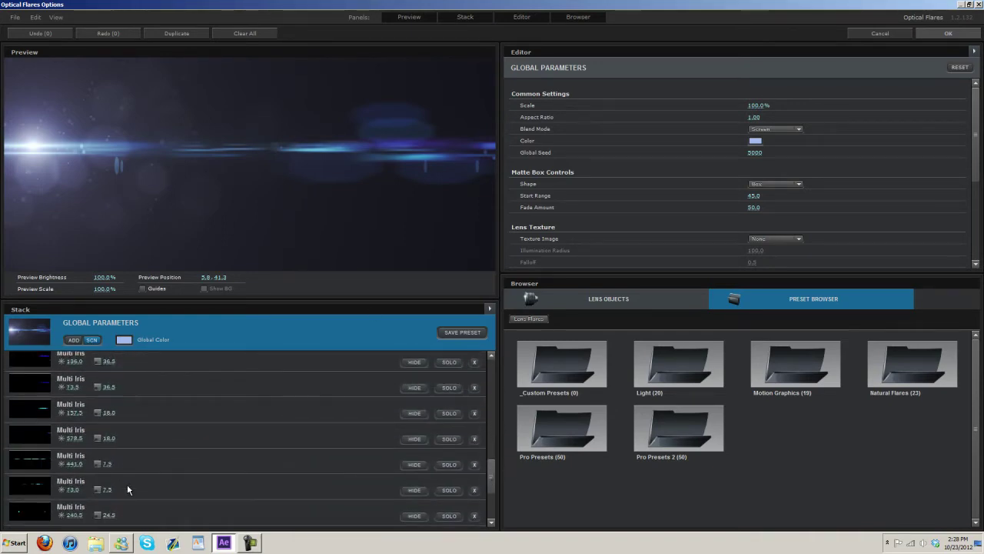
left_click(128, 489)
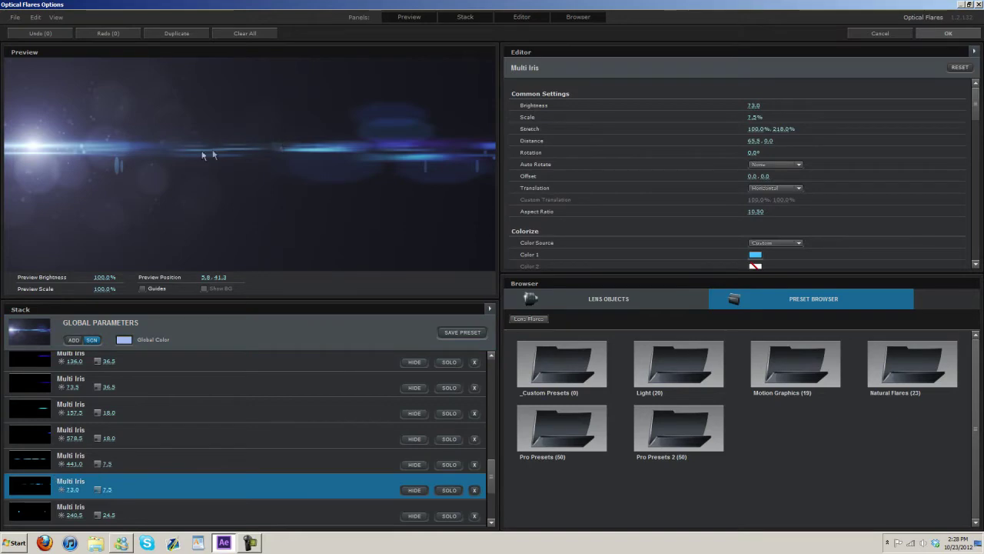
left_click(948, 33)
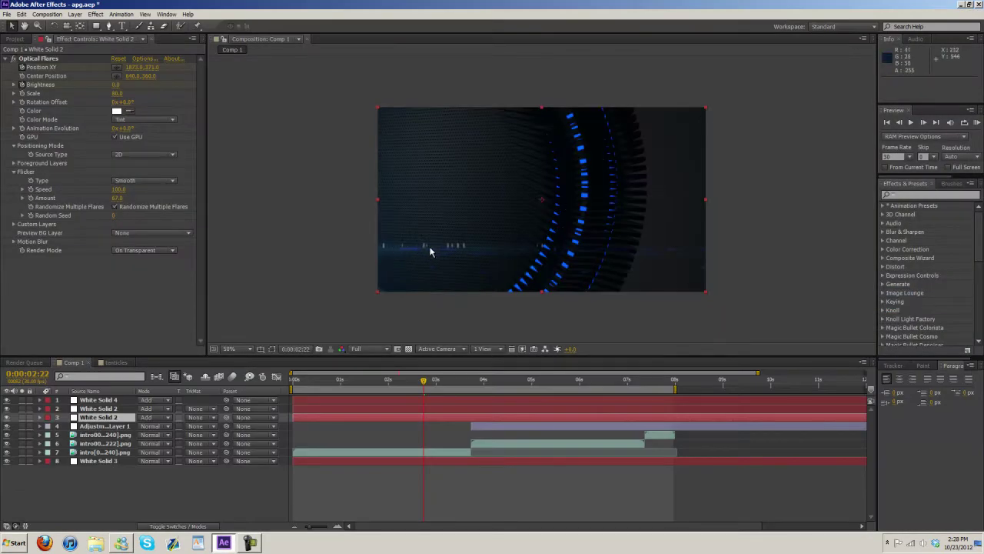
left_click(38, 62)
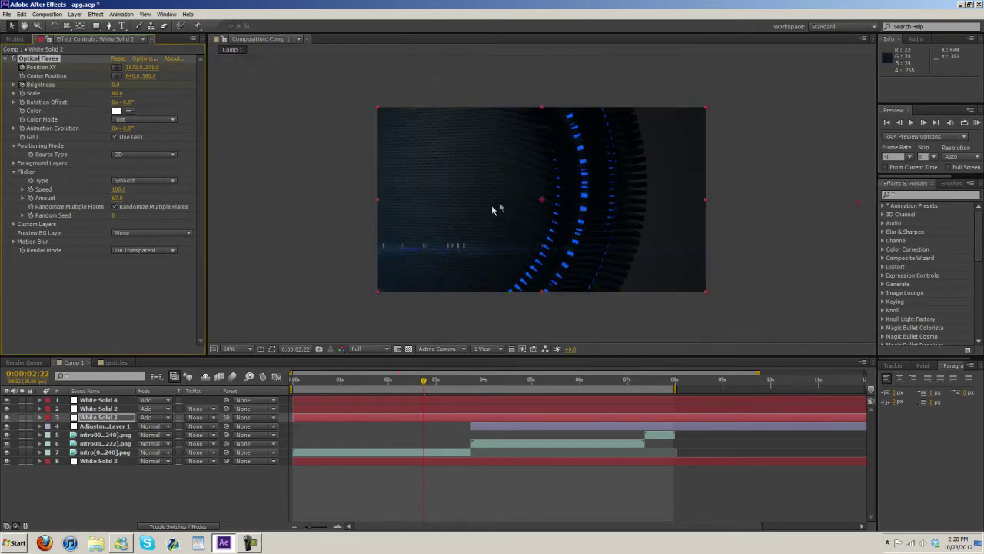
left_click(98, 417)
left_click(35, 60)
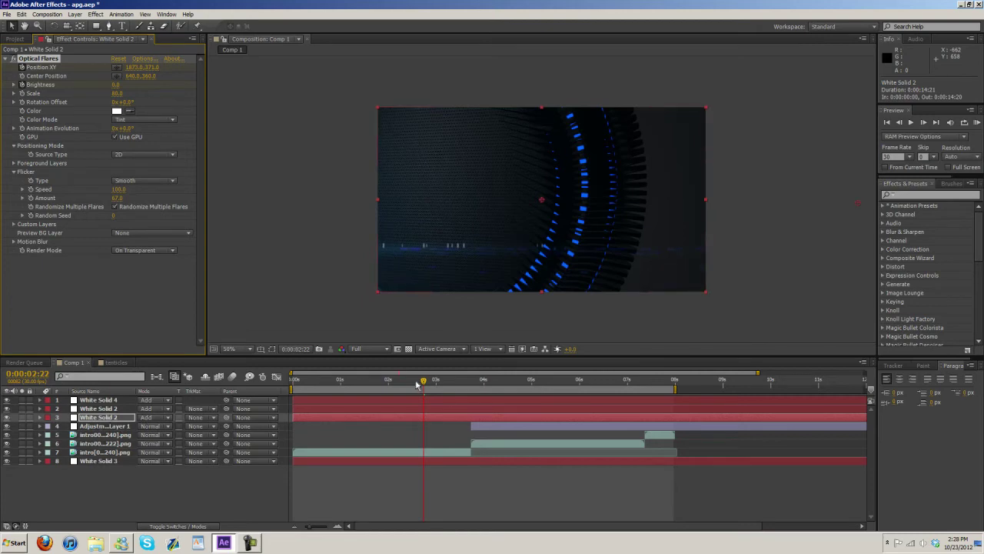
left_click_drag(419, 381, 286, 387)
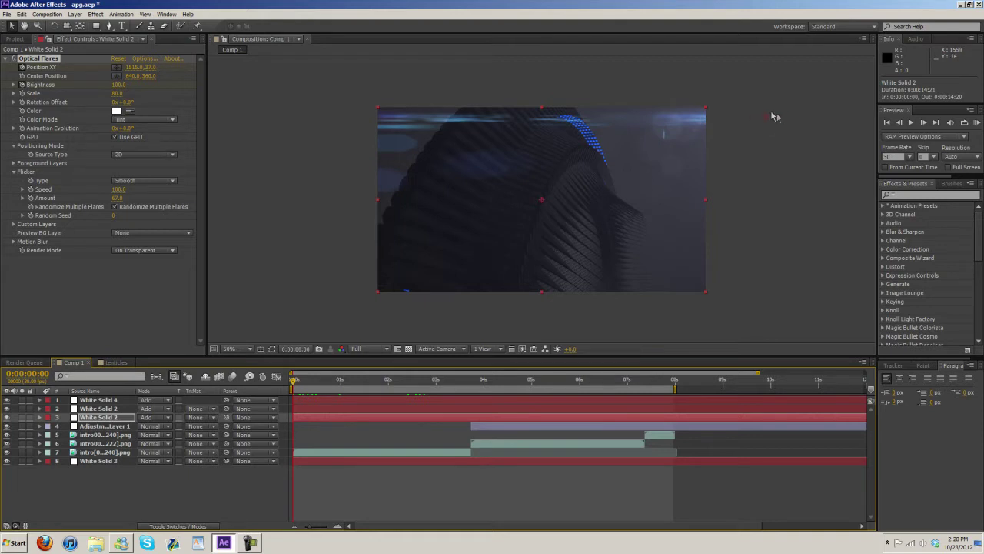
mouse_move(766, 116)
left_mouse_down()
mouse_move(469, 124)
mouse_move(528, 105)
mouse_move(644, 151)
mouse_move(681, 114)
mouse_move(782, 116)
mouse_move(766, 135)
left_mouse_up()
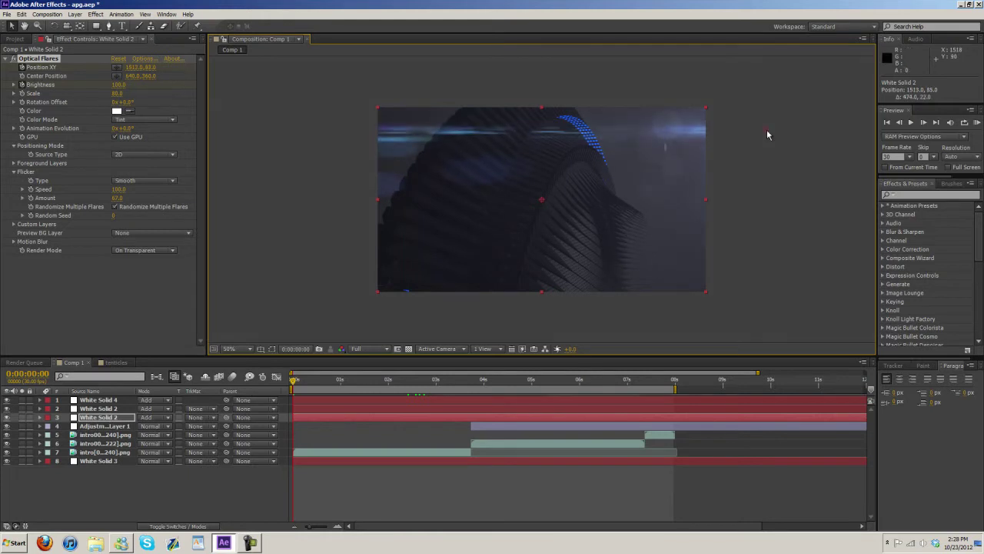
key("ctrl+z")
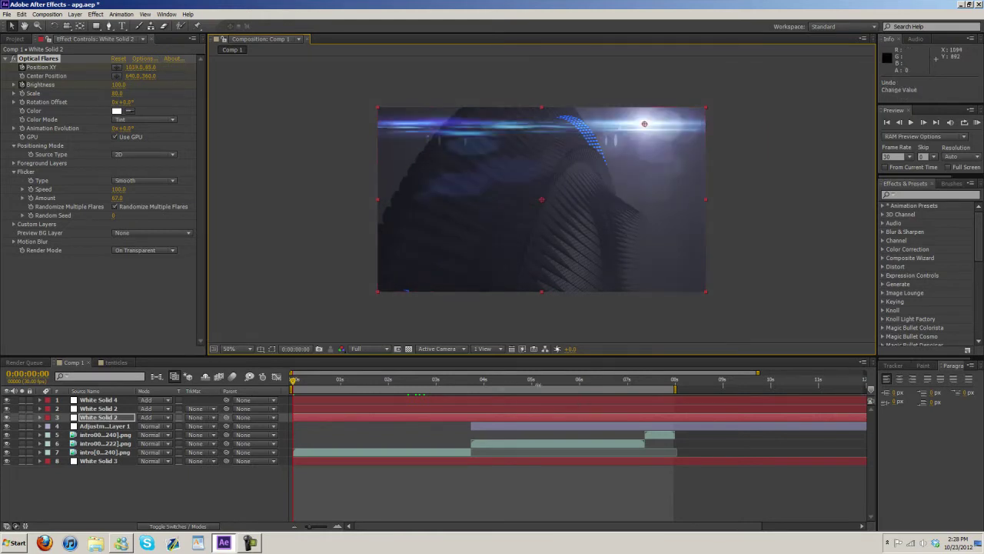
key("ctrl+shift+z")
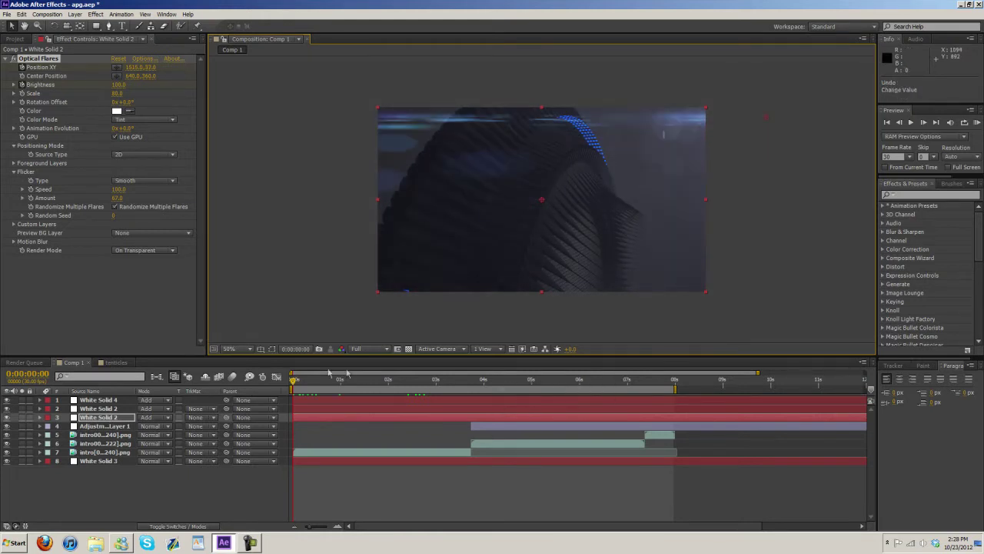
left_click_drag(296, 382, 324, 382)
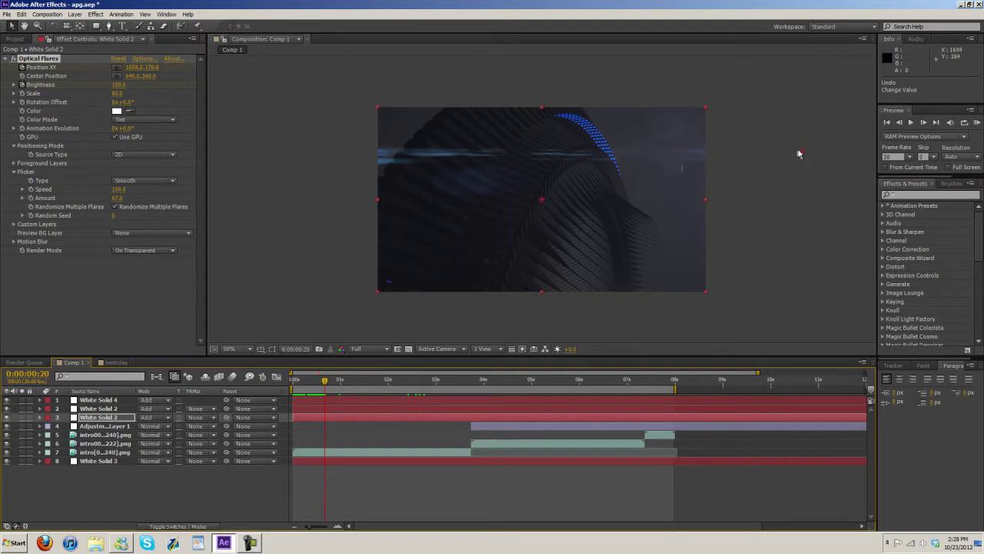
key("space")
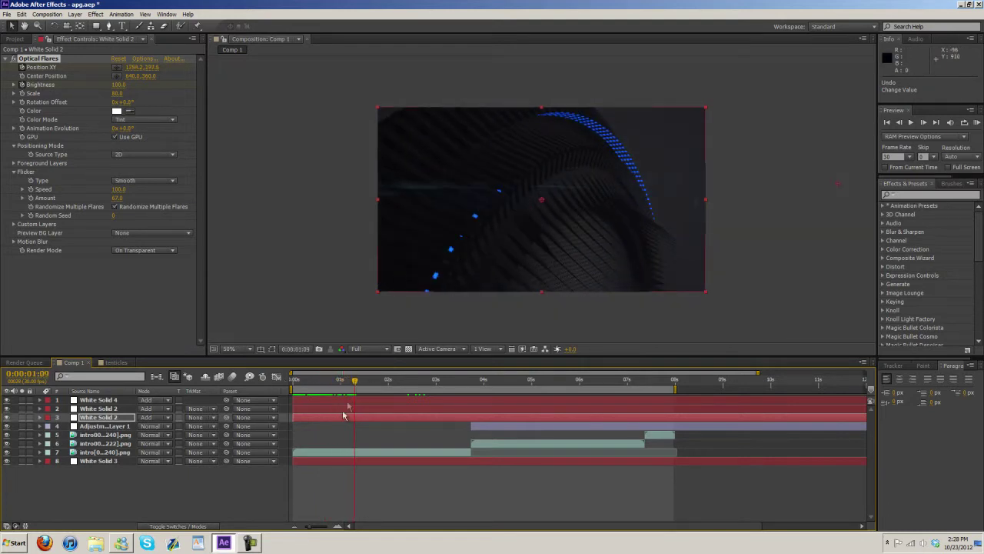
left_click_drag(355, 382, 409, 435)
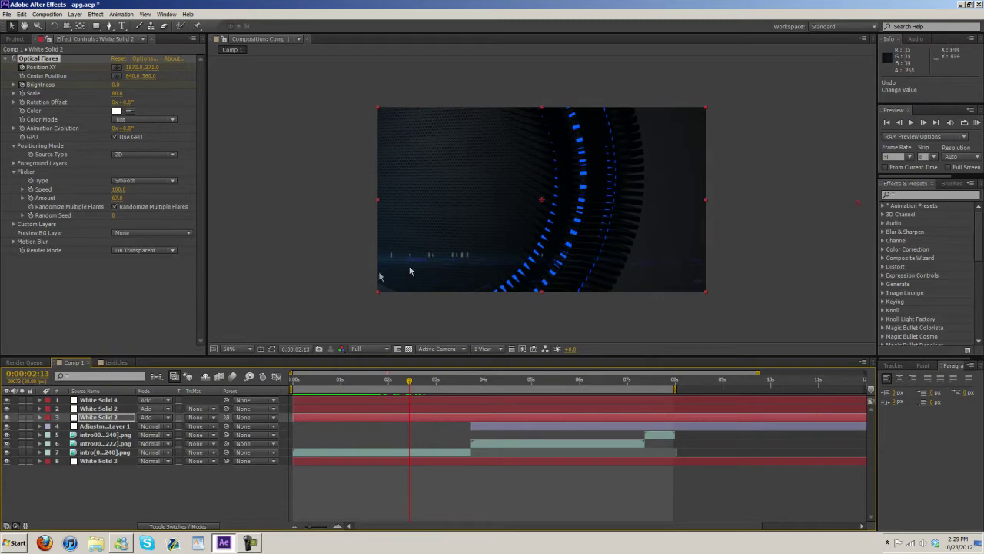
Select the White Solid 2 layer and return the time indicator to 0:00:00:00.
left_click(99, 409)
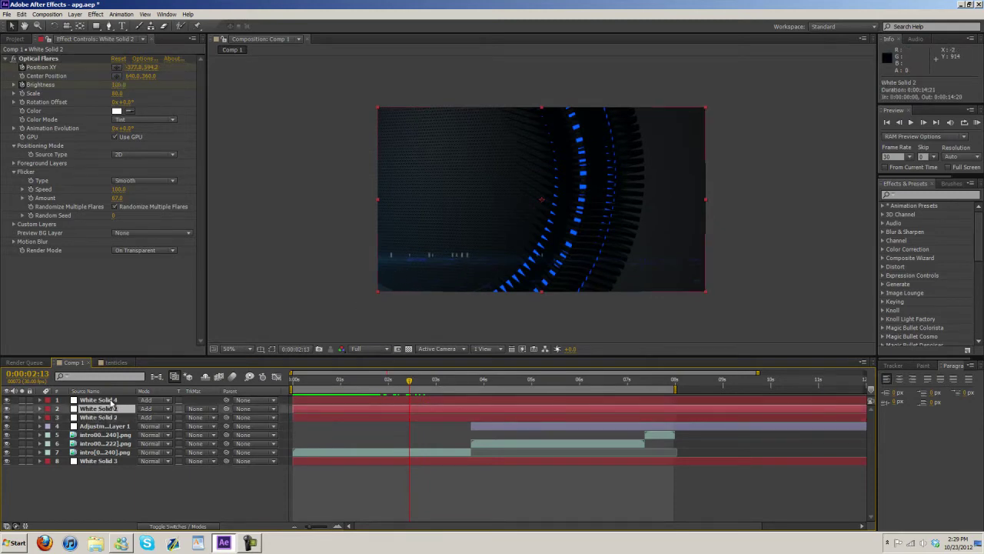
left_click(108, 401)
left_click(109, 408)
left_click(106, 418)
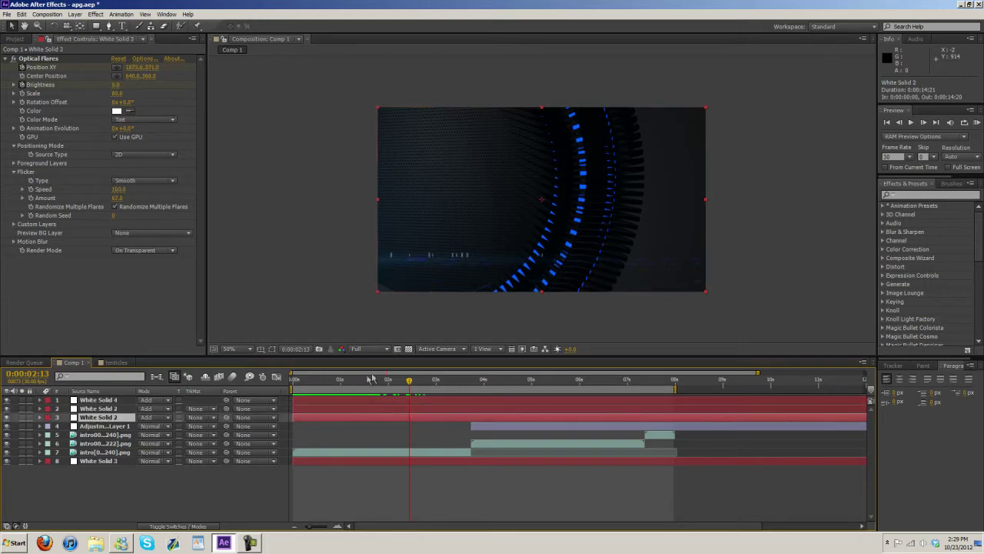
left_click_drag(408, 382, 294, 380)
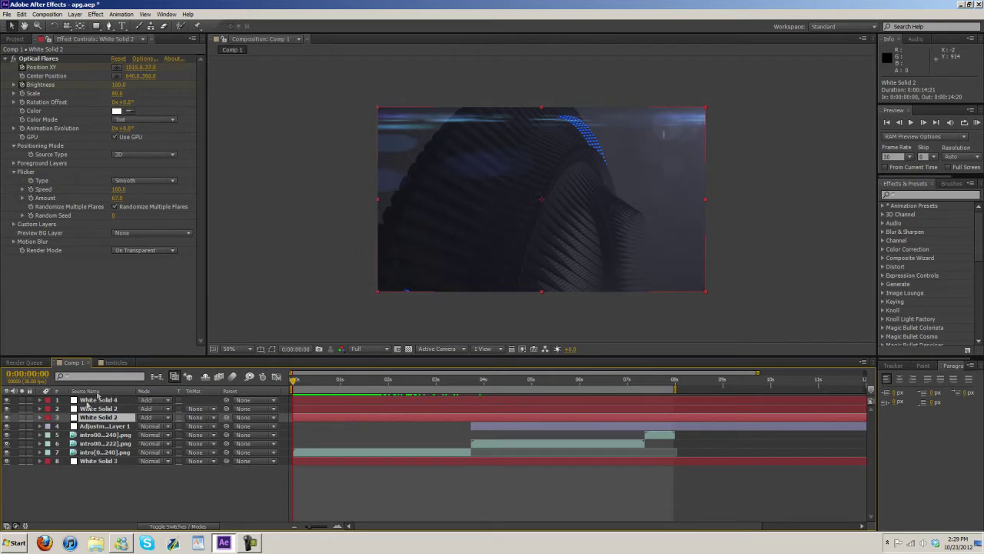
left_click(147, 419)
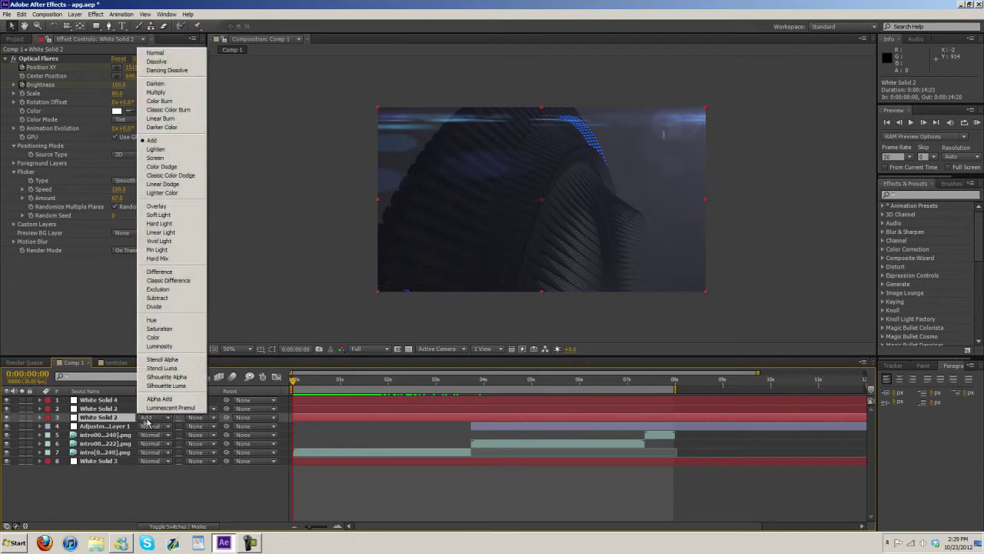
left_click(147, 420)
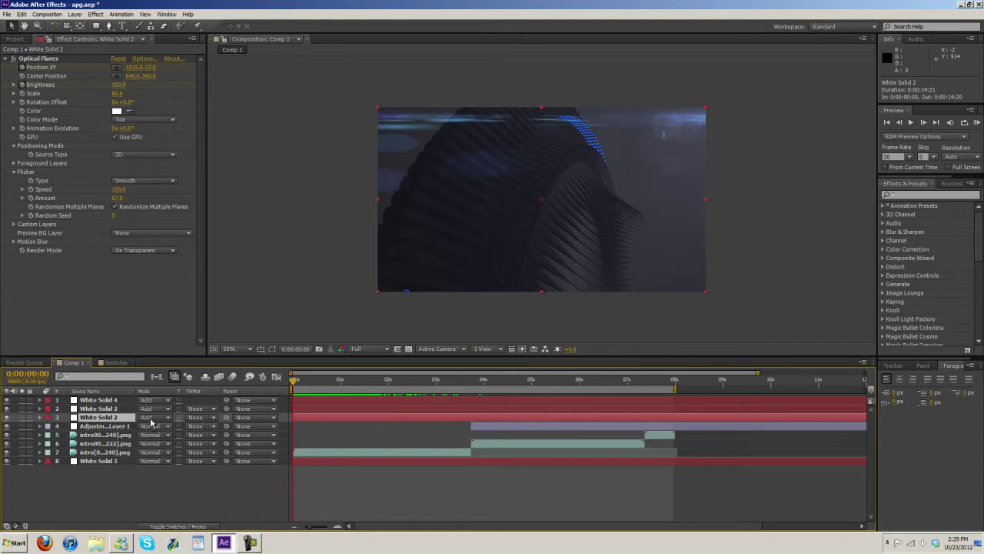
key("F4")
key("F4")
key("F4")
key("F4")
key("F4")
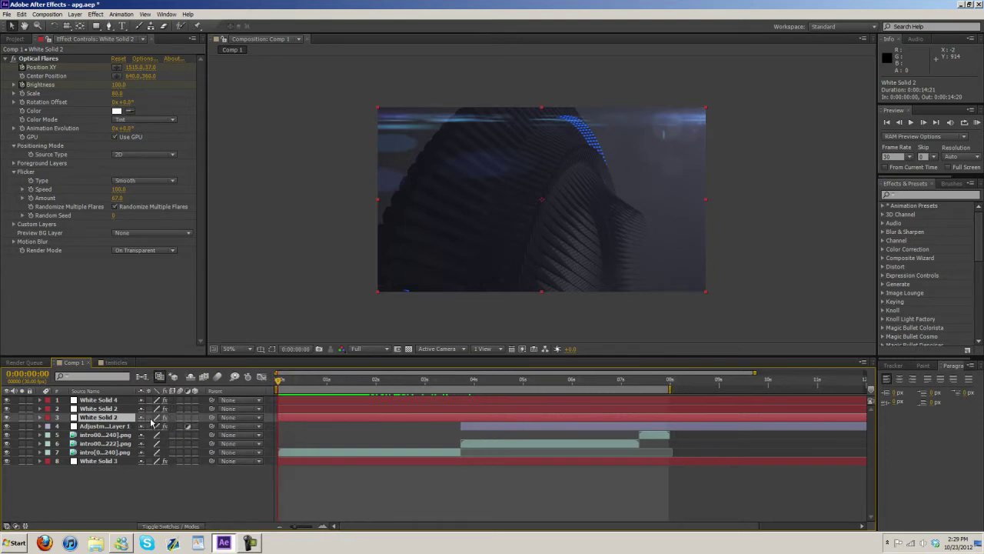
key("F4")
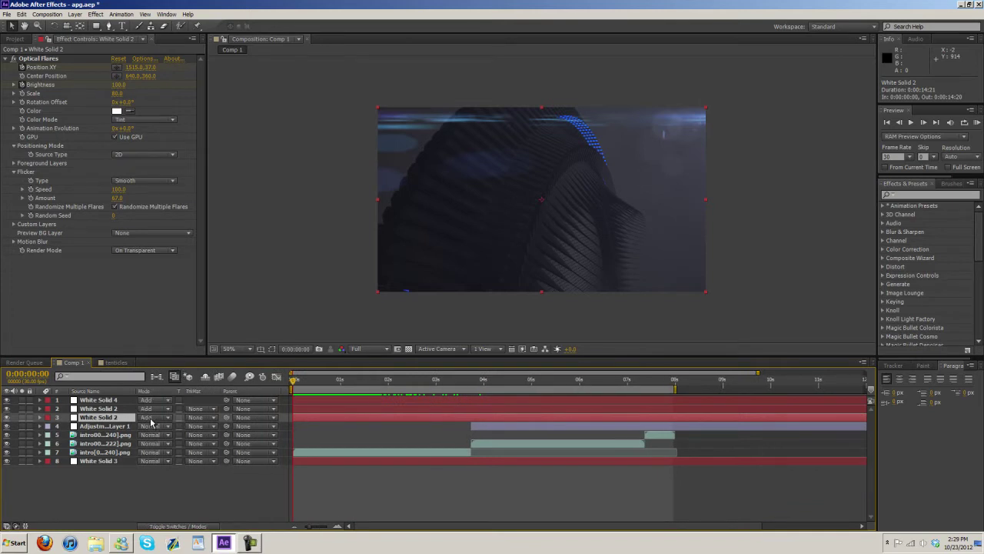
left_click(148, 417)
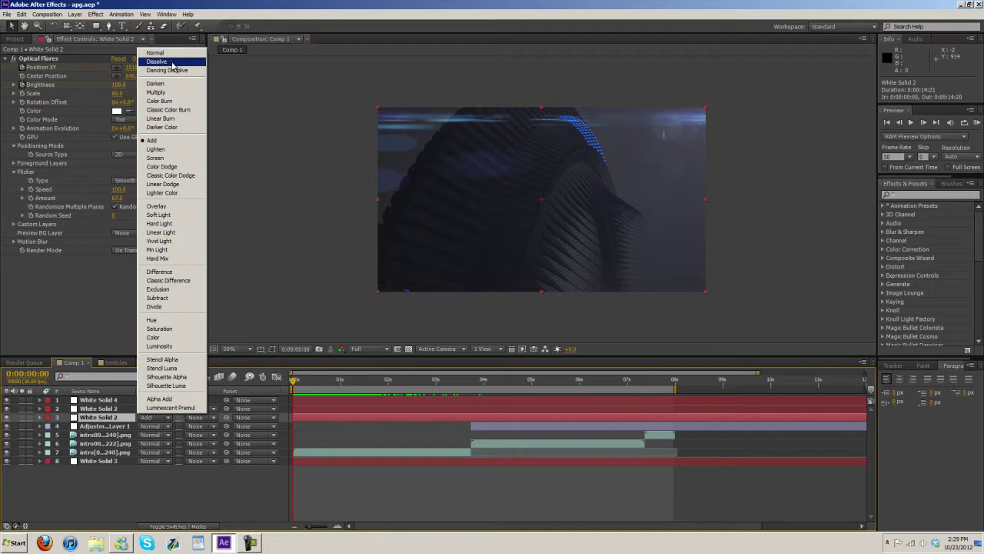
left_click(155, 53)
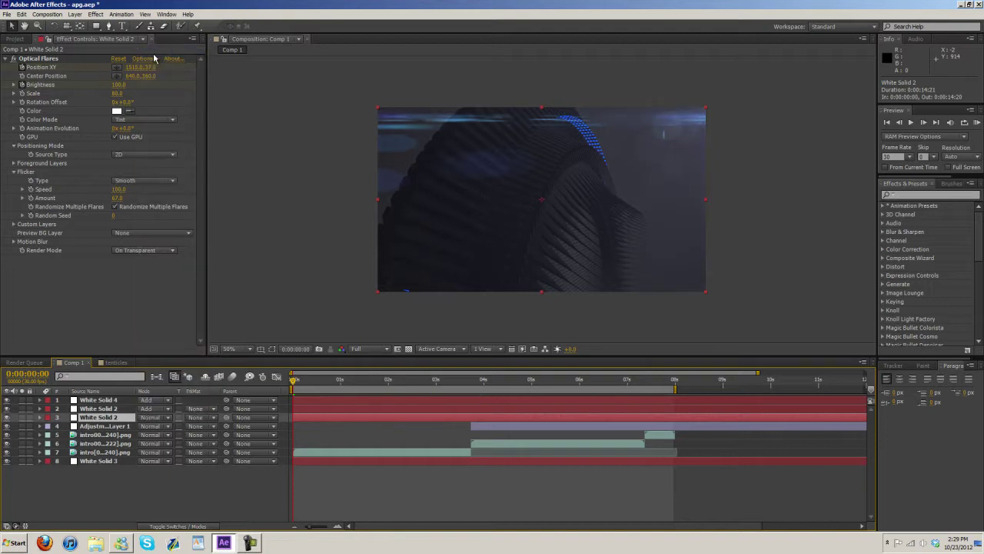
left_click(148, 420)
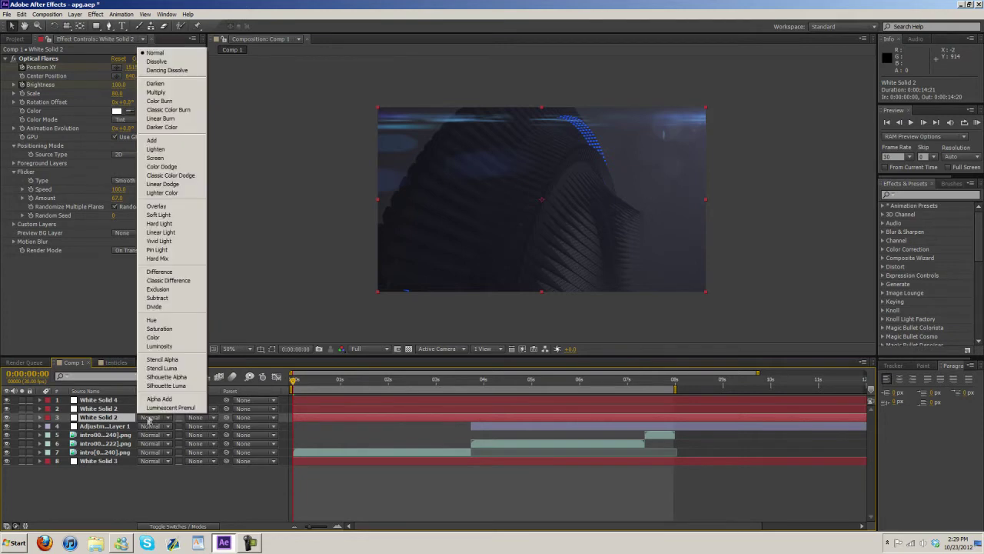
left_click(165, 146)
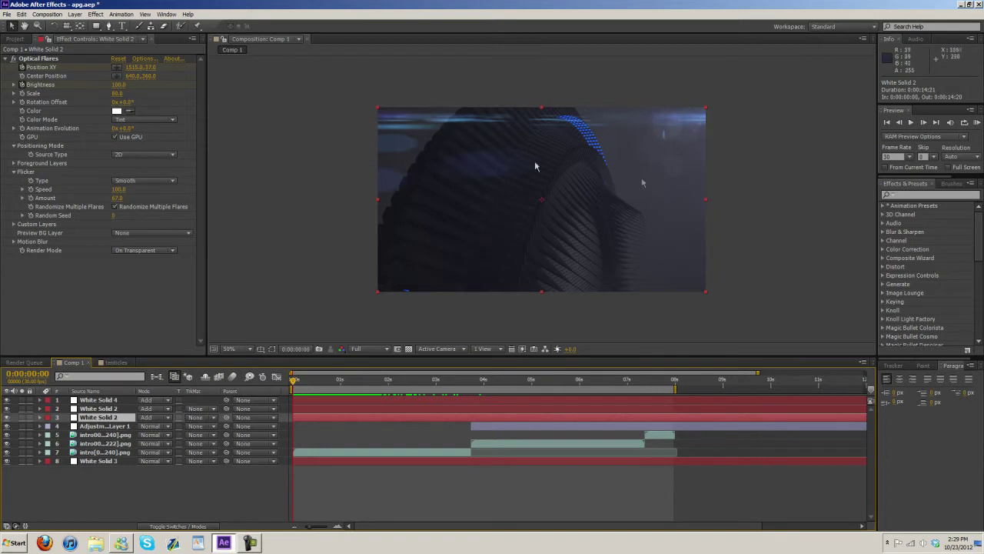
left_click(153, 420)
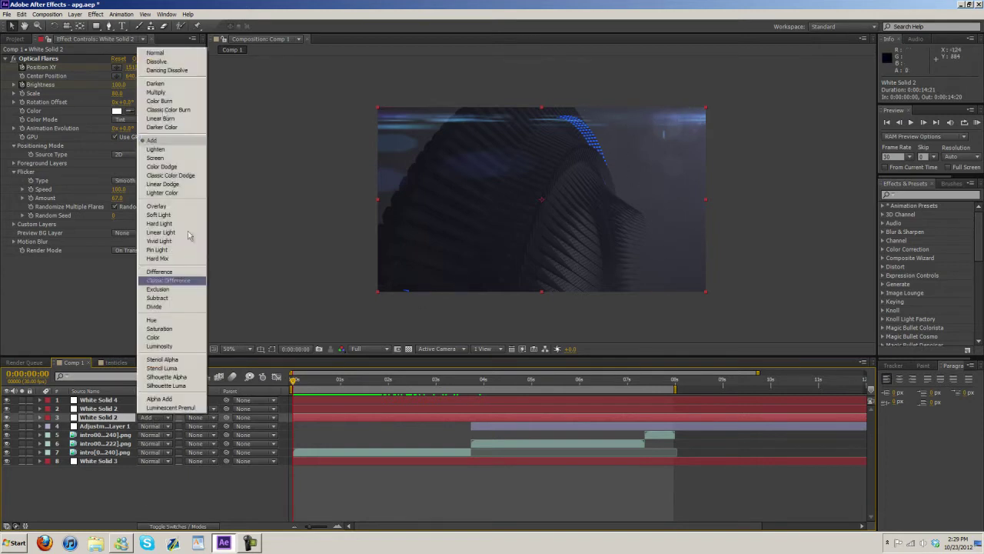
left_click(154, 57)
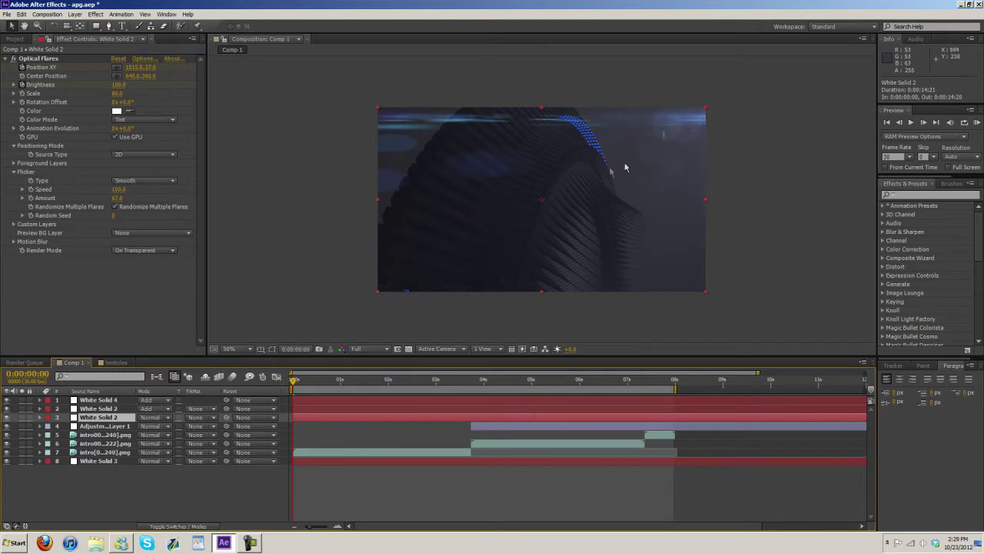
left_click(170, 417)
left_click(158, 143)
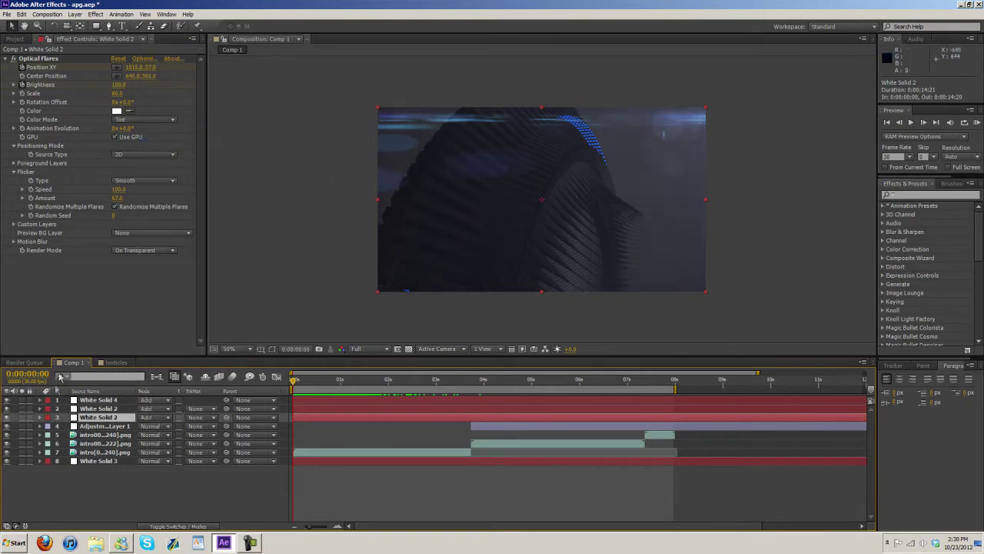
left_click(40, 59)
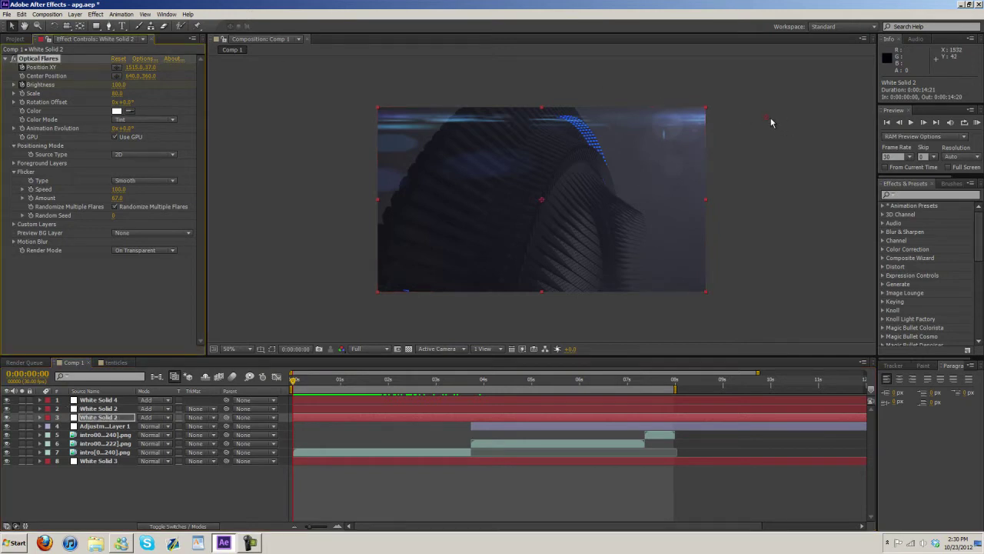
mouse_move(768, 143)
left_mouse_down()
mouse_move(778, 182)
mouse_move(769, 110)
mouse_move(766, 151)
mouse_move(707, 193)
mouse_move(692, 255)
mouse_move(718, 288)
mouse_move(767, 260)
mouse_move(751, 126)
left_mouse_up()
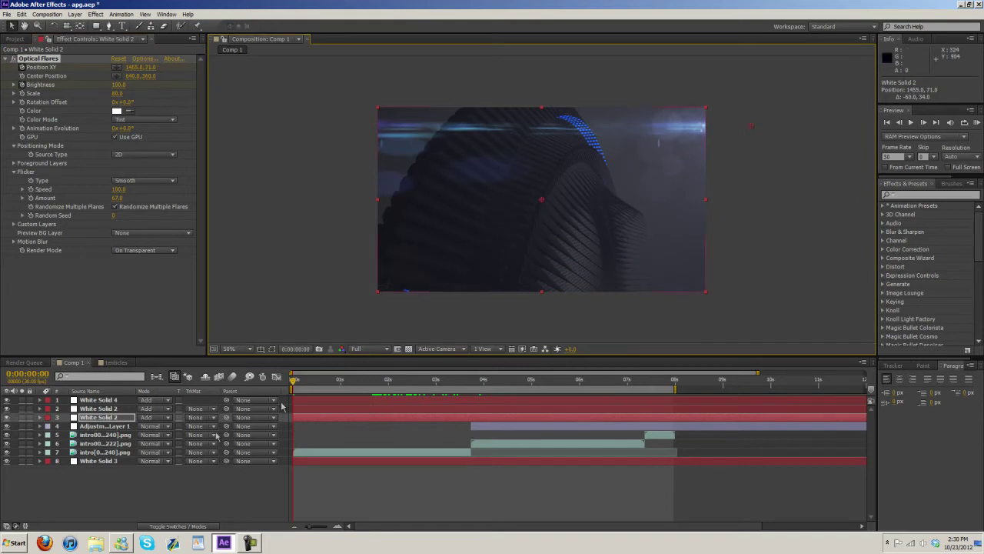
key("ctrl+z")
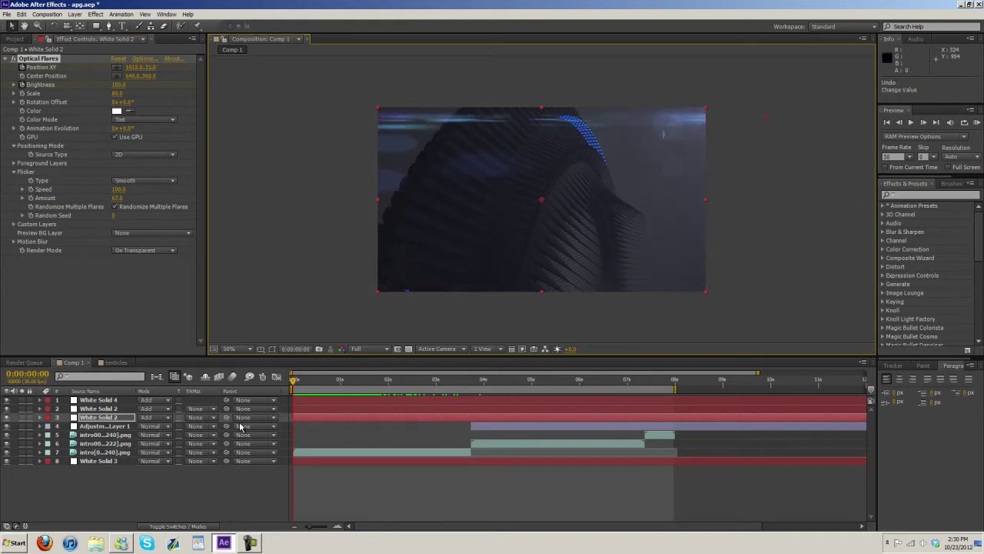
left_click_drag(292, 384, 353, 412)
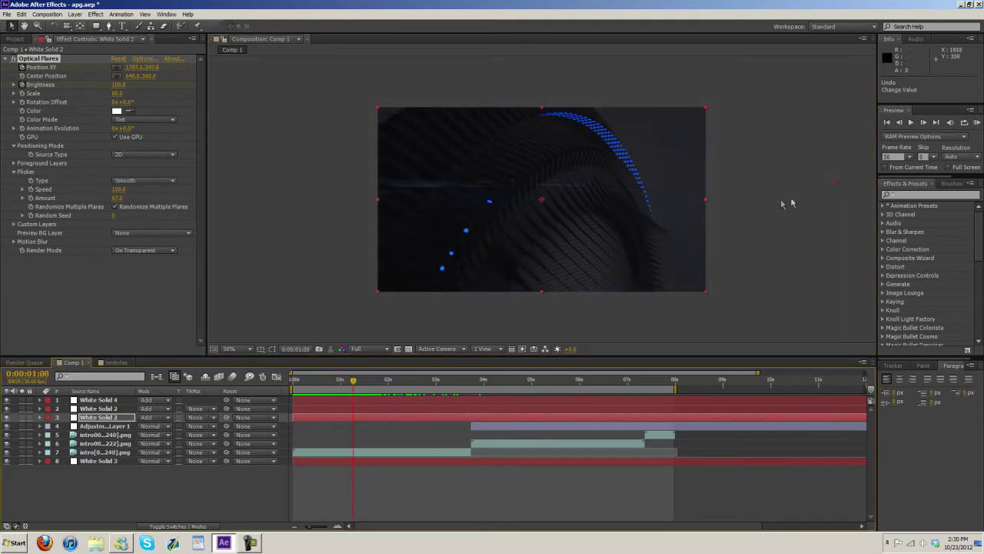
left_click_drag(357, 386, 322, 382)
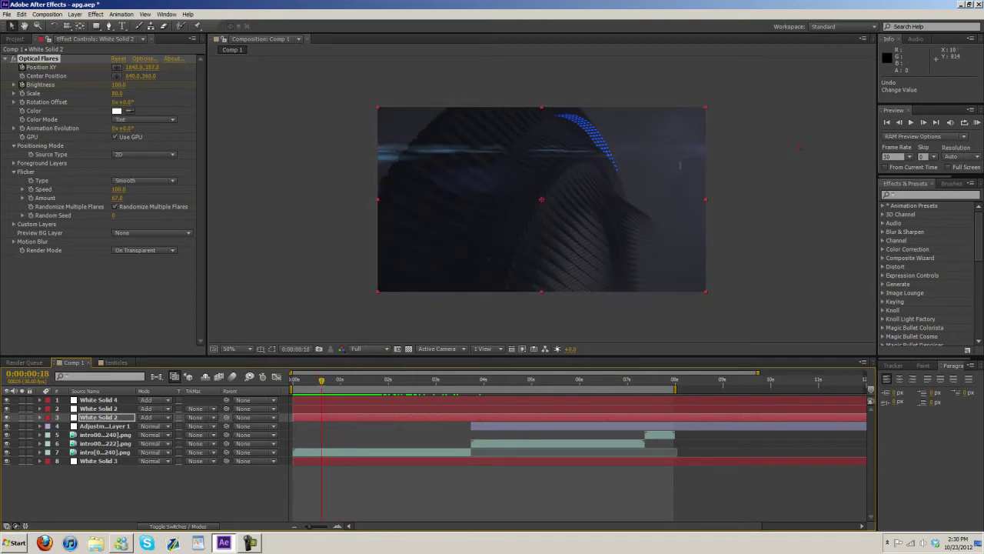
left_click_drag(322, 382, 290, 389)
left_click(978, 123)
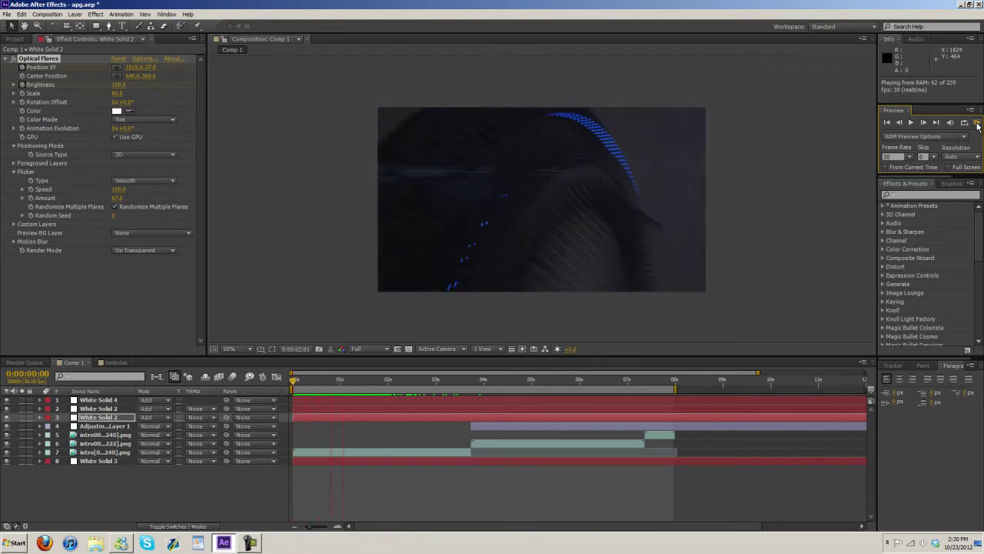
left_click(977, 123)
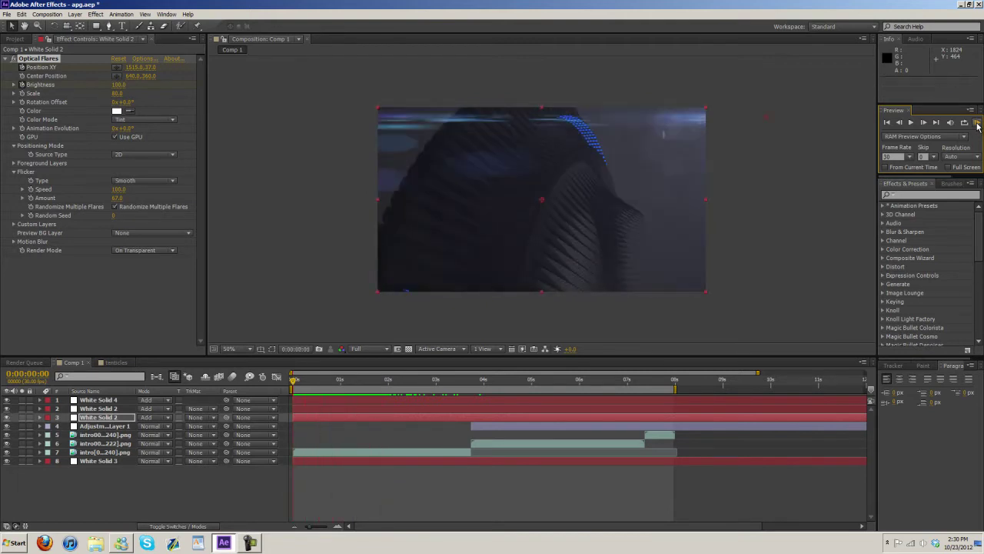
left_click_drag(292, 380, 312, 382)
Expand White Solid 2's Optical Flares and move the second Position XY keyframe to 0:00:01:21.
left_click(40, 418)
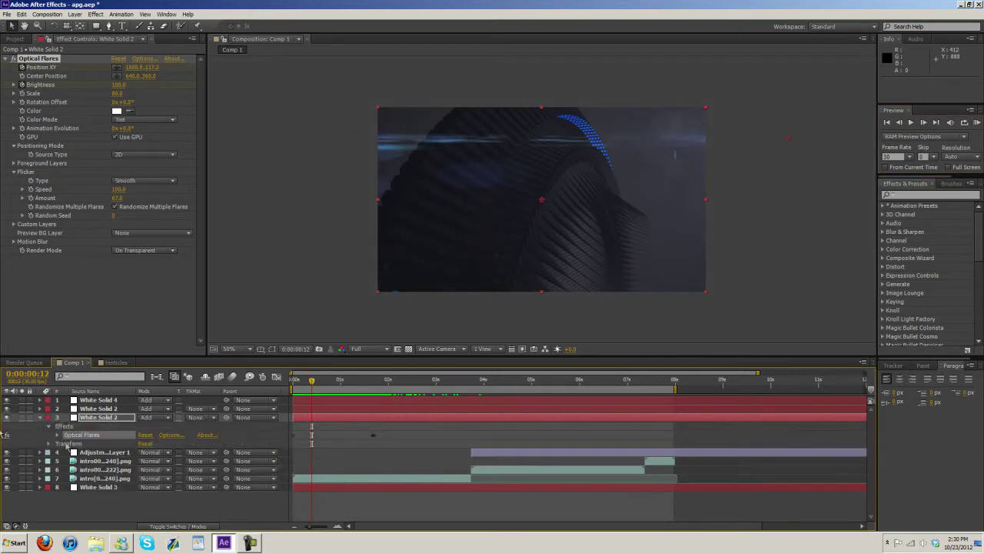
left_click(55, 435)
scroll(56, 438, "down", 2)
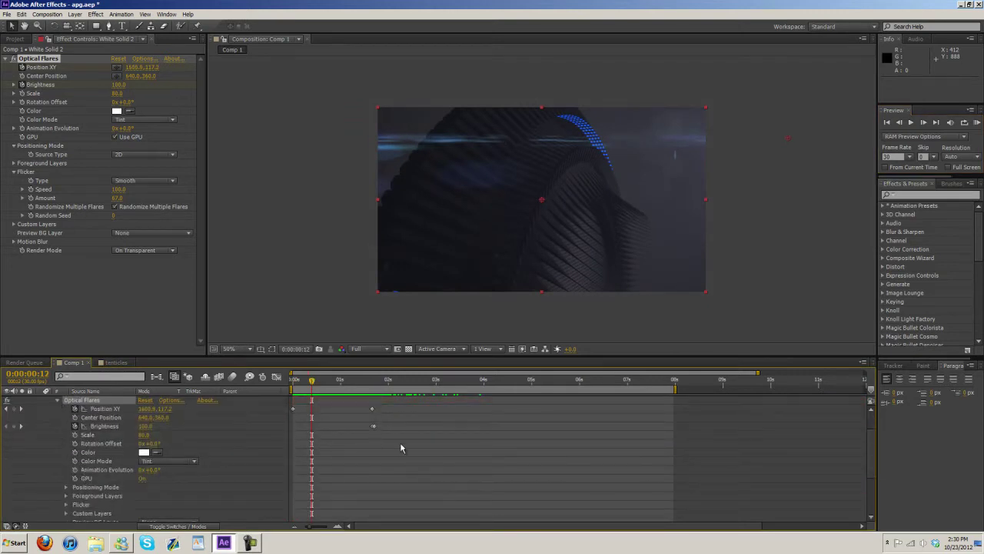
left_click_drag(400, 447, 329, 409)
left_click(373, 410)
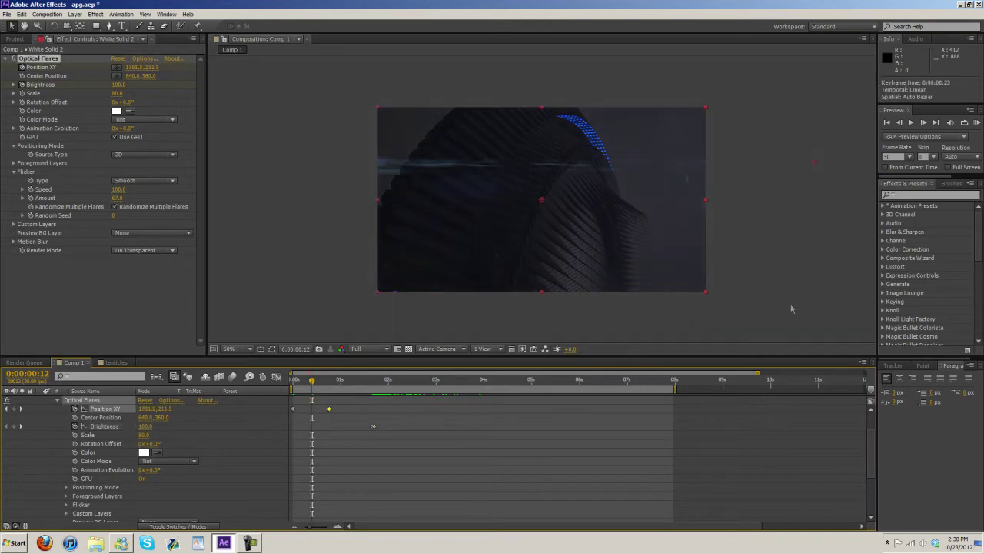
Preview the retimed flare twice, then scrub between 0:00:00:24 and 0:00:00:13.
left_click(976, 123)
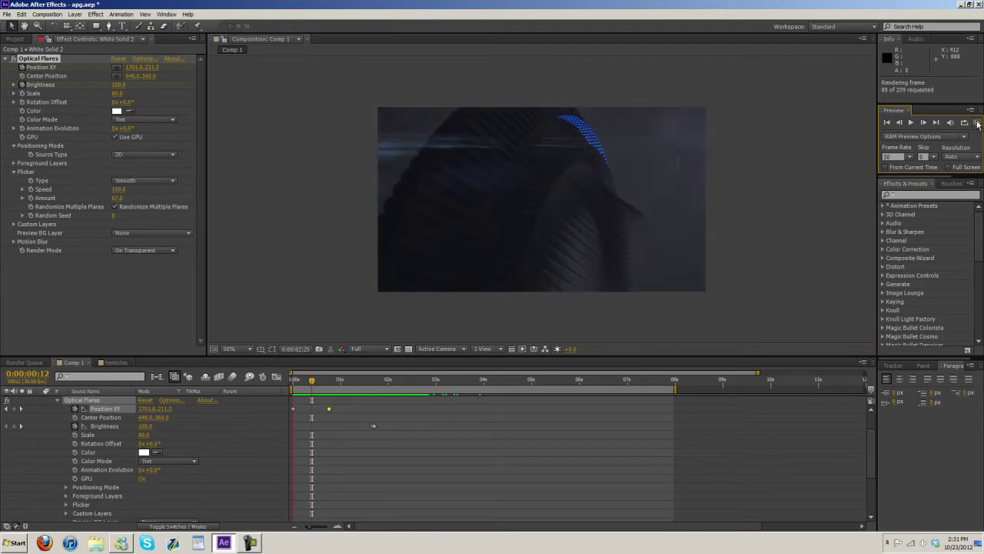
left_click(976, 123)
left_click(976, 123)
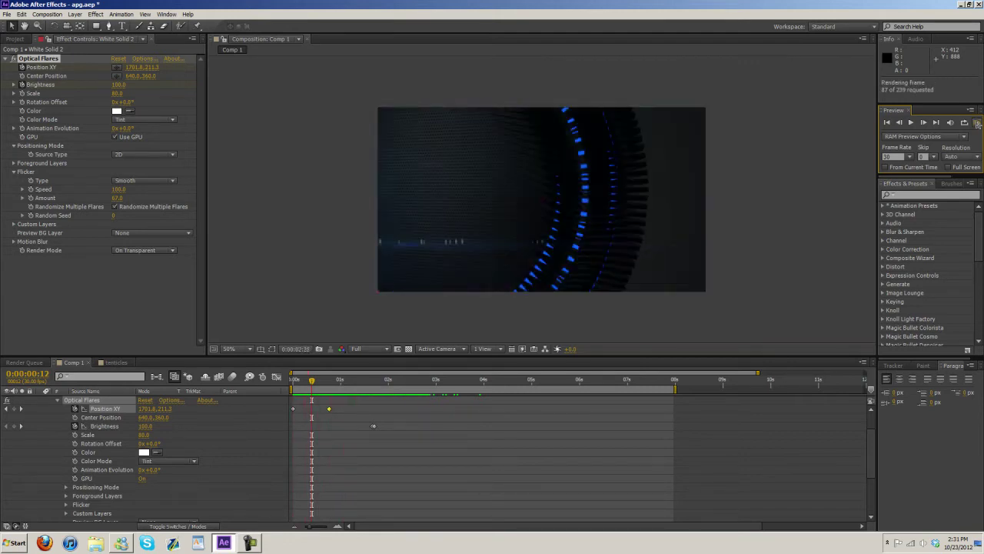
left_click(977, 123)
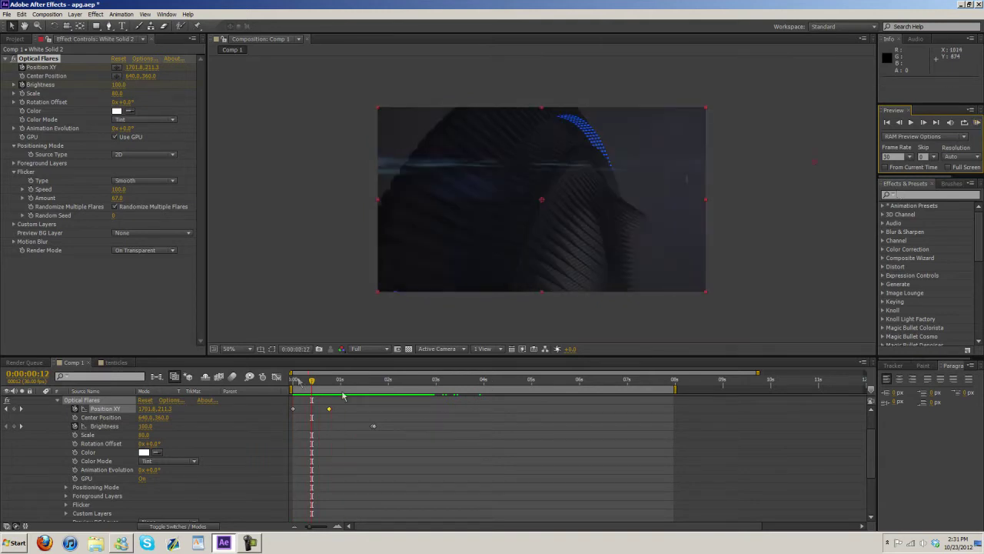
left_click_drag(313, 382, 293, 395)
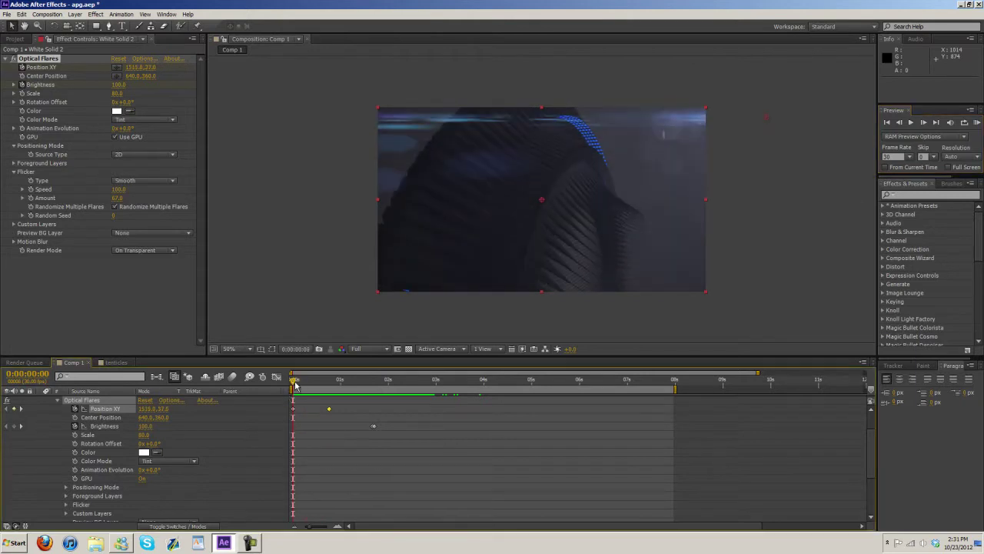
left_click_drag(296, 386, 333, 388)
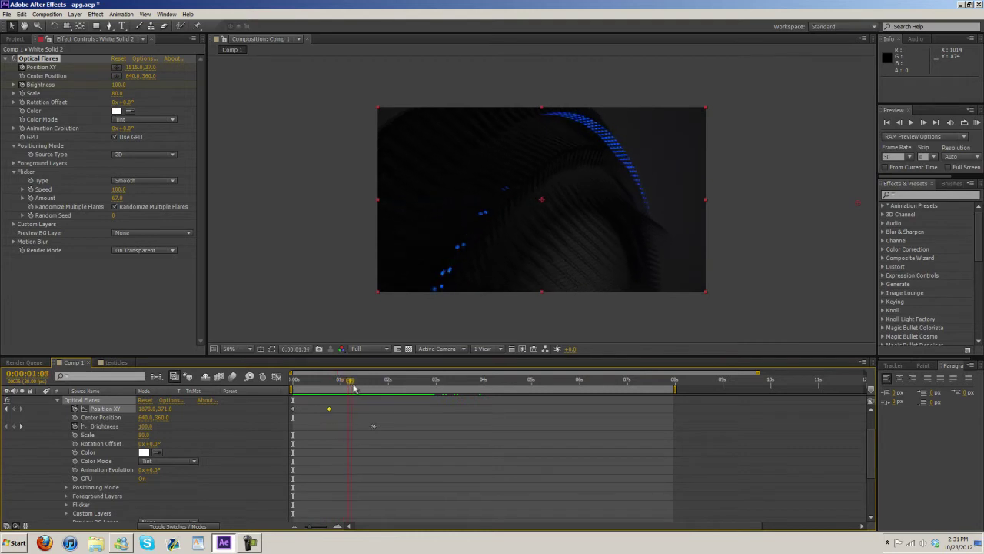
left_click_drag(370, 389, 293, 387)
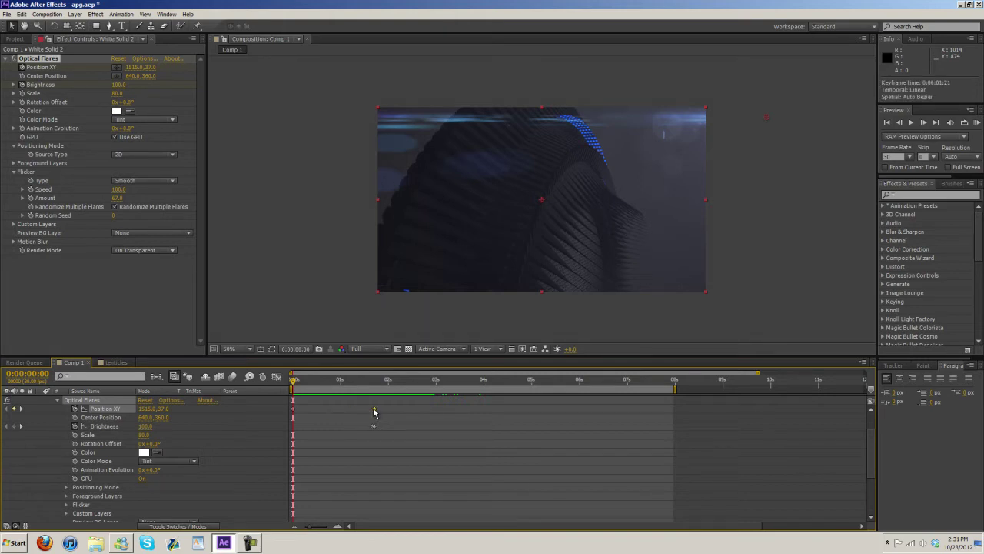
Scrub Comp 1 between 0:00:01:02 and 0:00:02:25 to check the flare's position and brightness.
left_click_drag(291, 382, 377, 394)
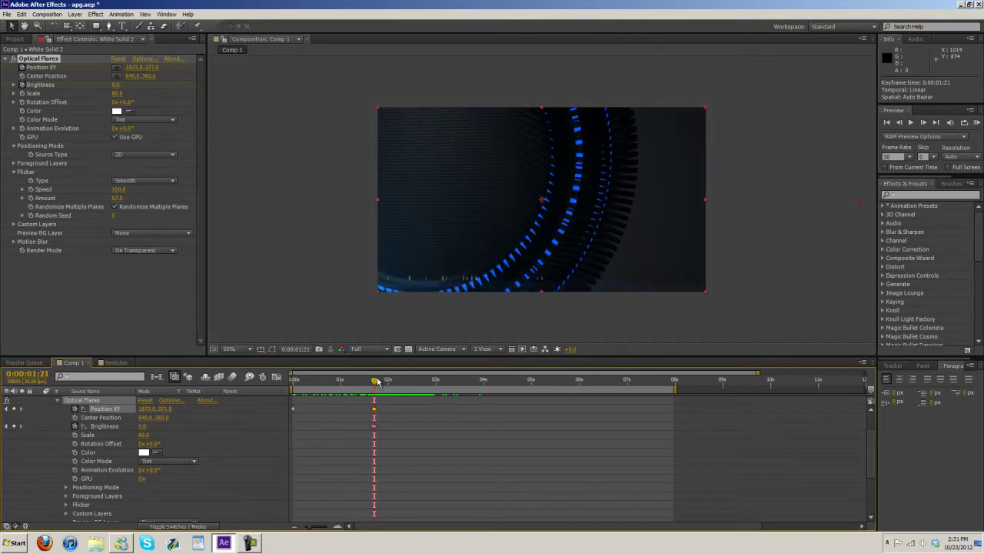
left_click_drag(377, 382, 336, 400)
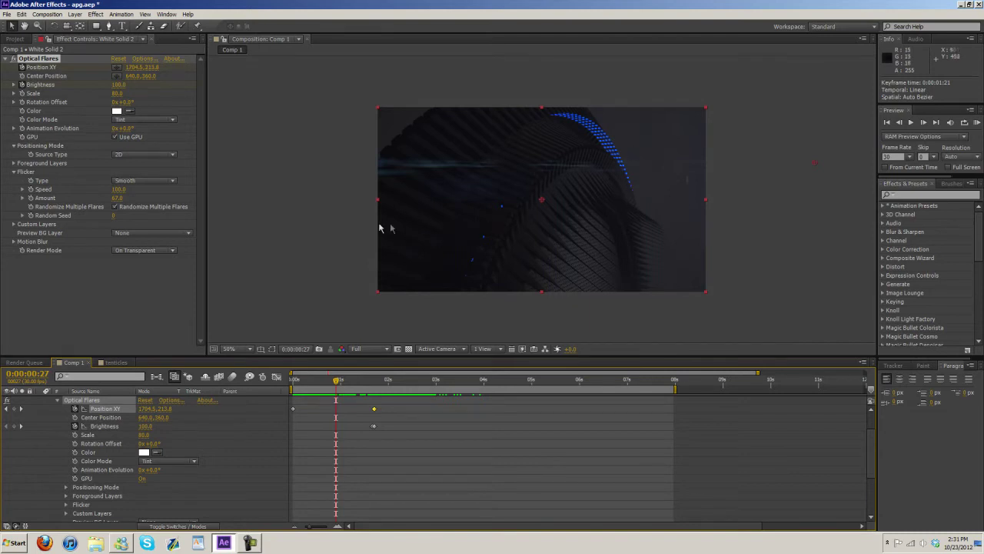
left_click_drag(339, 379, 358, 382)
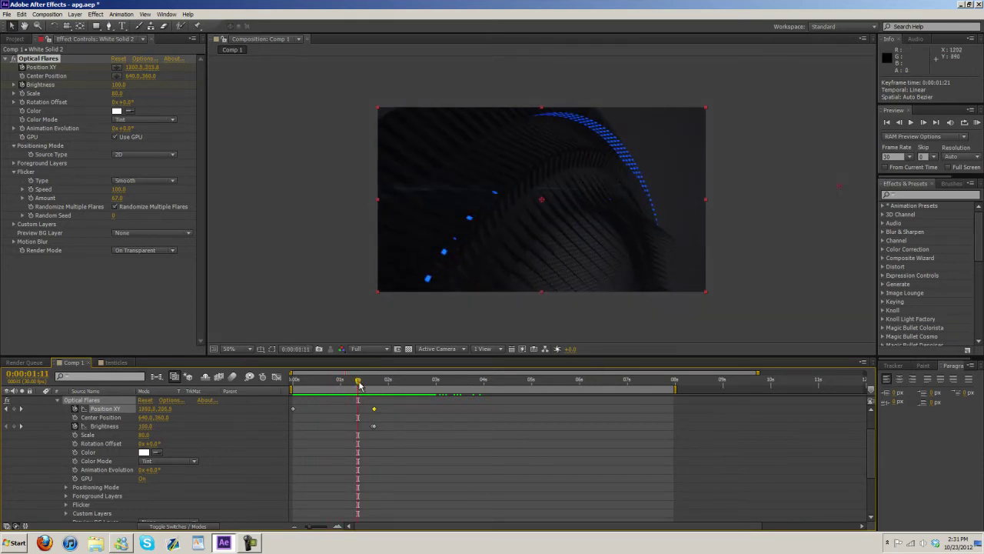
left_click_drag(359, 384, 442, 418)
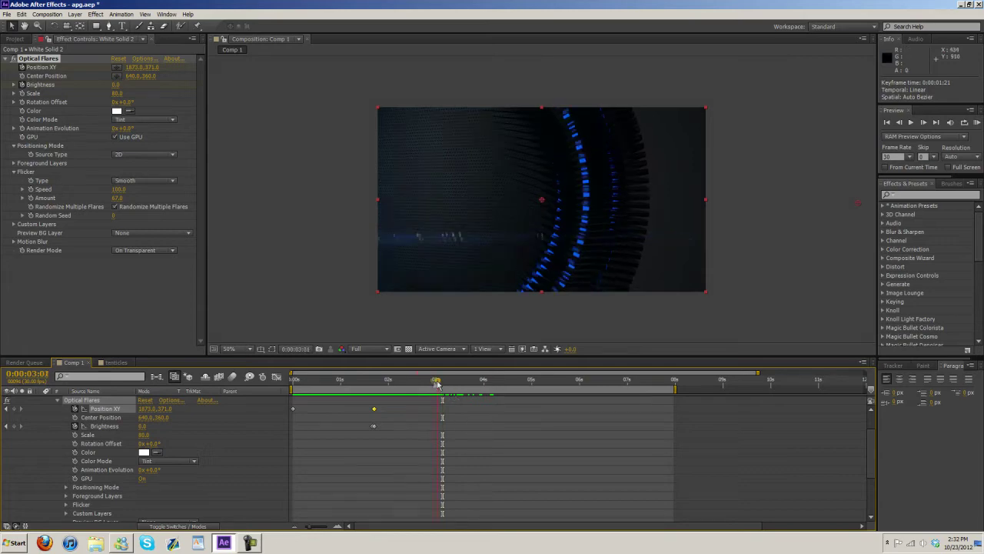
left_click_drag(436, 382, 470, 394)
RAM-preview Comp 1, stop near 0:00:00:07, then switch to the tenticles comp.
left_click(976, 123)
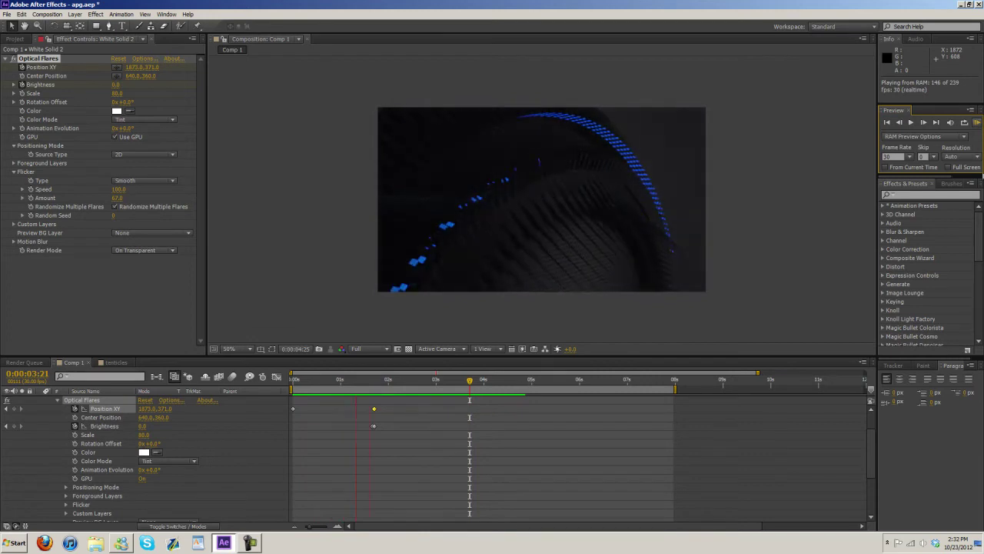
left_click(395, 493)
left_click_drag(470, 381, 356, 424)
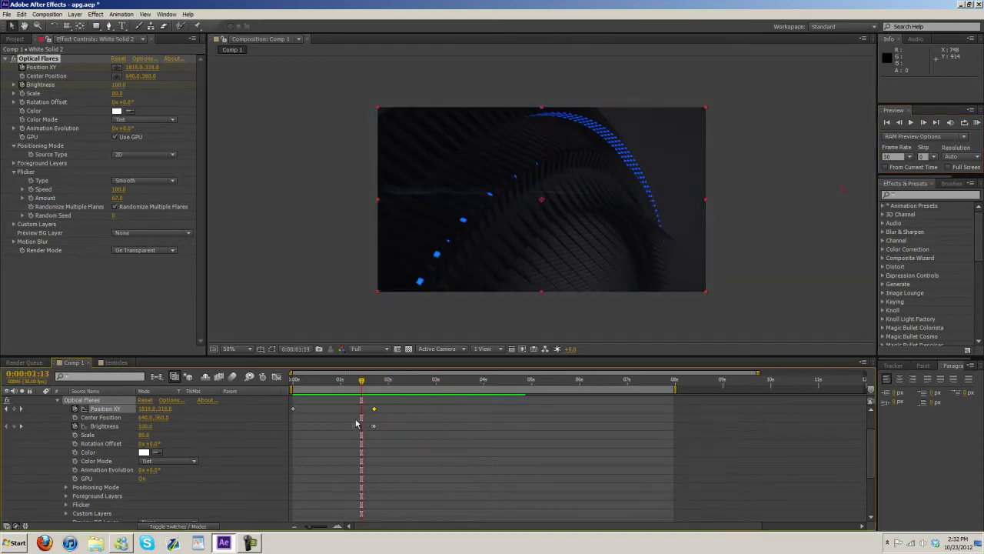
left_click(115, 362)
mouse_move(293, 385)
left_mouse_down()
mouse_move(378, 384)
mouse_move(293, 384)
left_mouse_up()
RAM-preview tenticles, scrub frames 0:00:00:07 to 0:00:00:23, and heighten the viewer above the timeline.
left_click(977, 123)
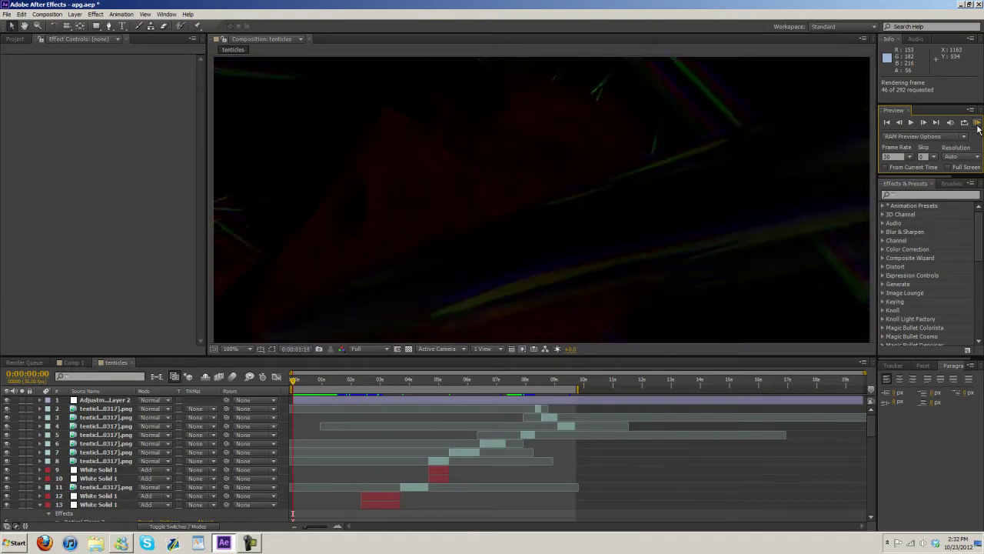
left_click(978, 125)
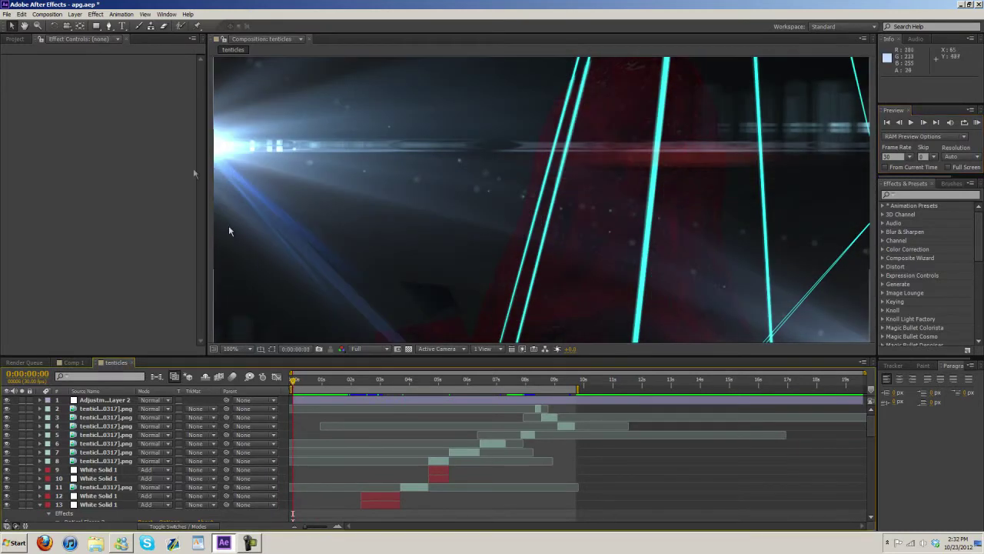
left_click_drag(294, 382, 292, 394)
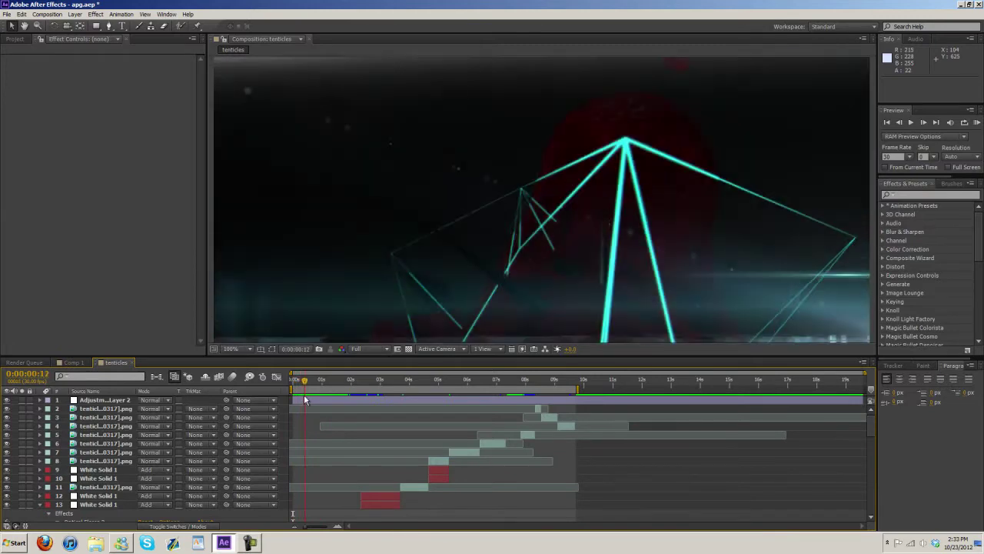
mouse_move(288, 398)
left_mouse_down()
mouse_move(331, 408)
mouse_move(296, 388)
mouse_move(312, 392)
mouse_move(278, 396)
left_mouse_up()
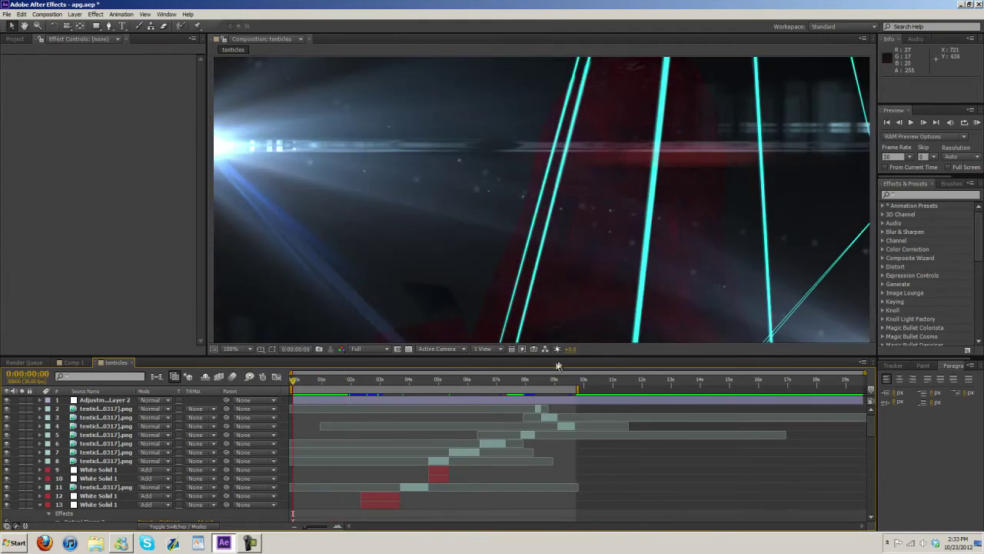
left_click_drag(554, 354, 549, 458)
Run two RAM previews of tenticles from the start and stop them.
left_click(979, 122)
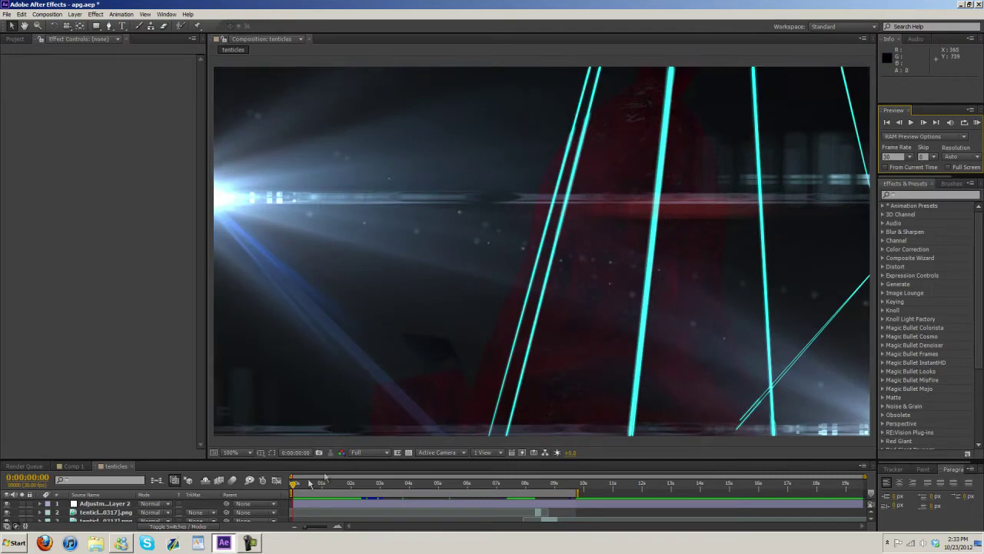
left_click(977, 122)
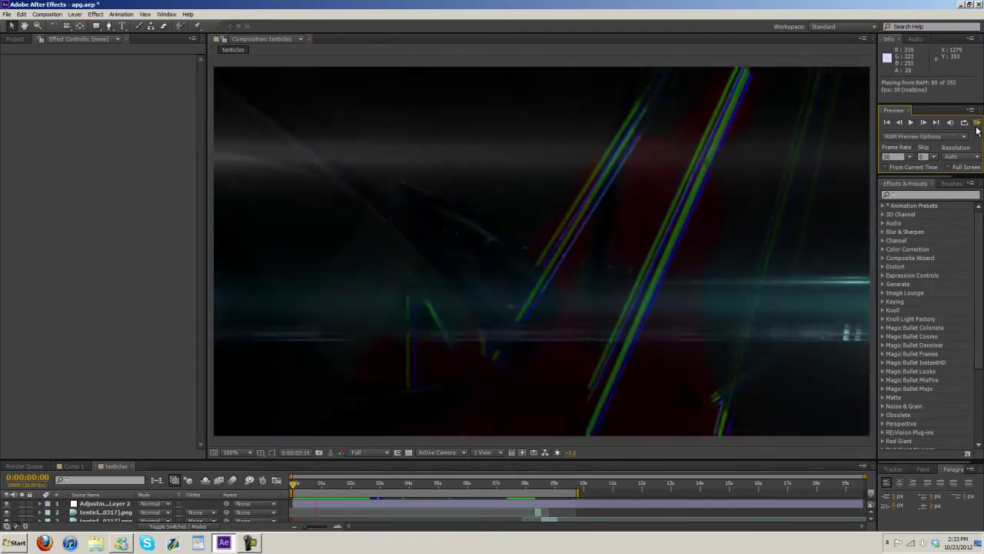
left_click(296, 498)
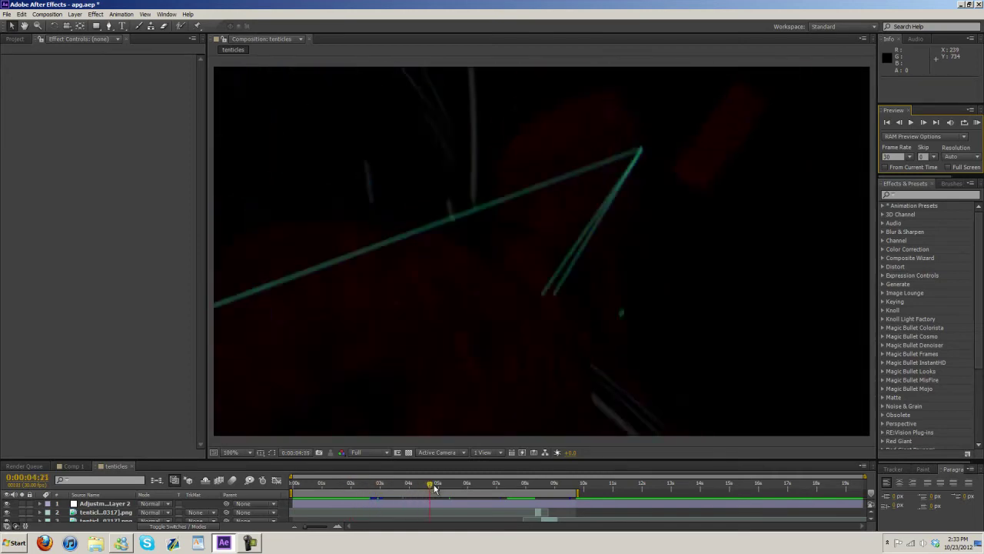
left_click_drag(344, 487, 292, 488)
left_click(976, 123)
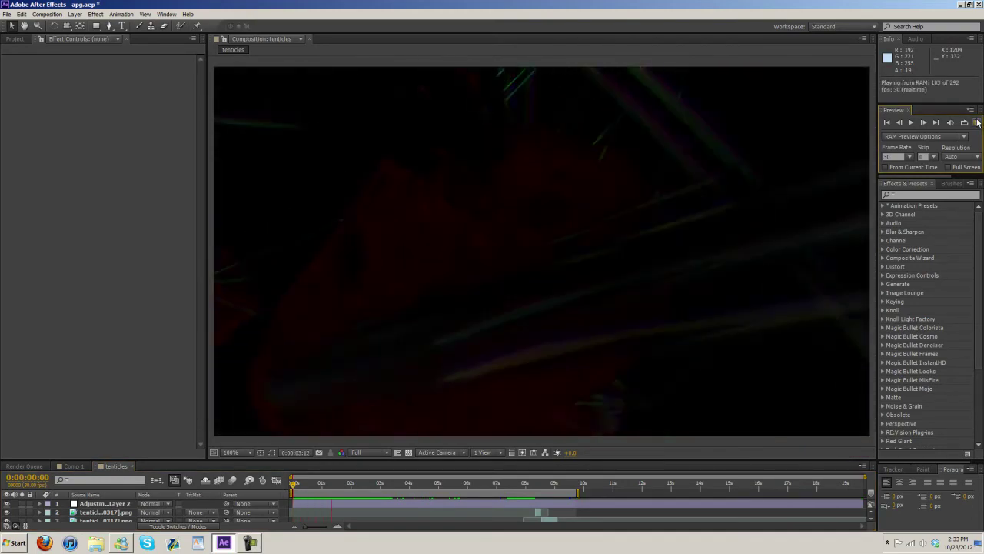
key("space")
Preview from 0:00:03:03, check the bright flare at 0:00:03:20, then return to 0:00:00:13.
left_click_drag(293, 483, 403, 488)
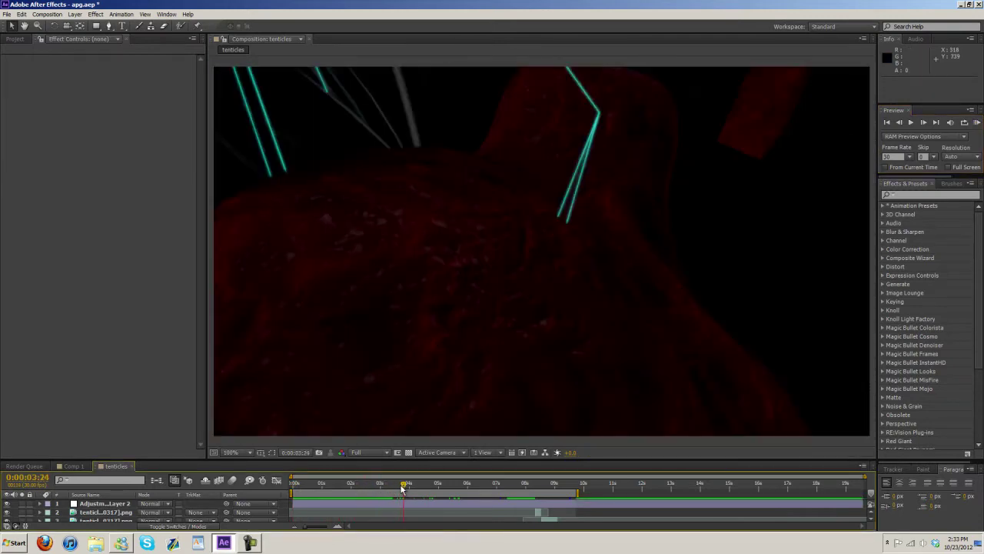
left_click(976, 123)
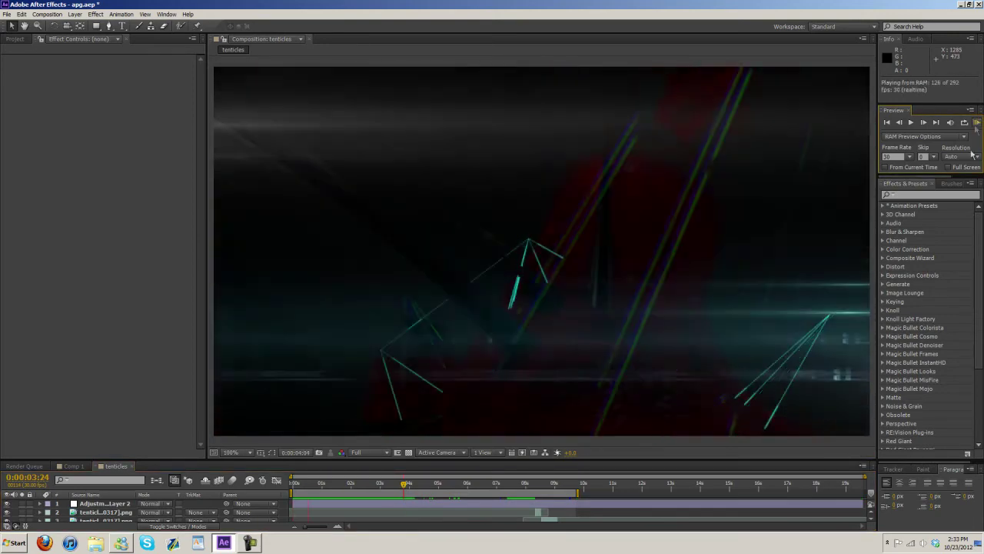
left_click(456, 484)
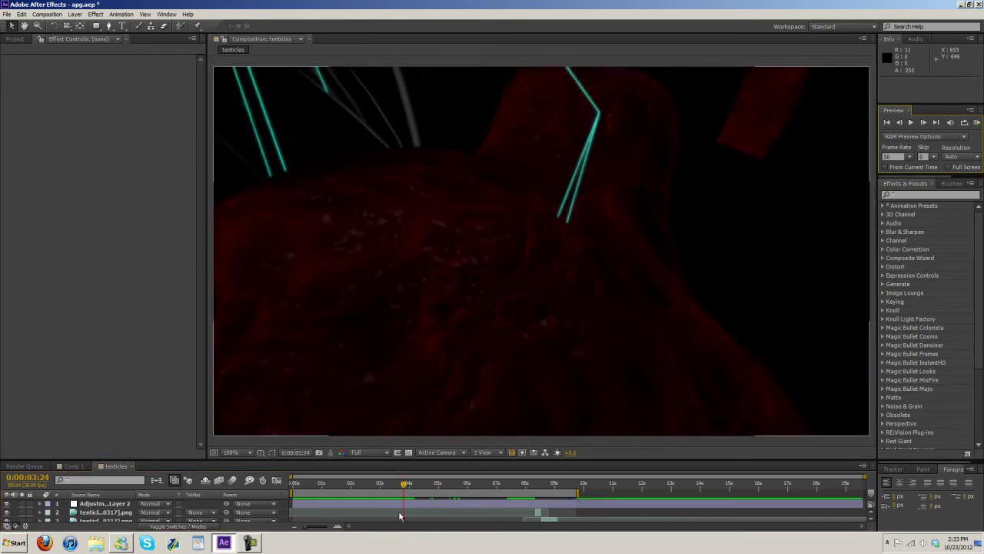
mouse_move(404, 485)
left_mouse_down()
mouse_move(359, 490)
mouse_move(393, 494)
left_mouse_up()
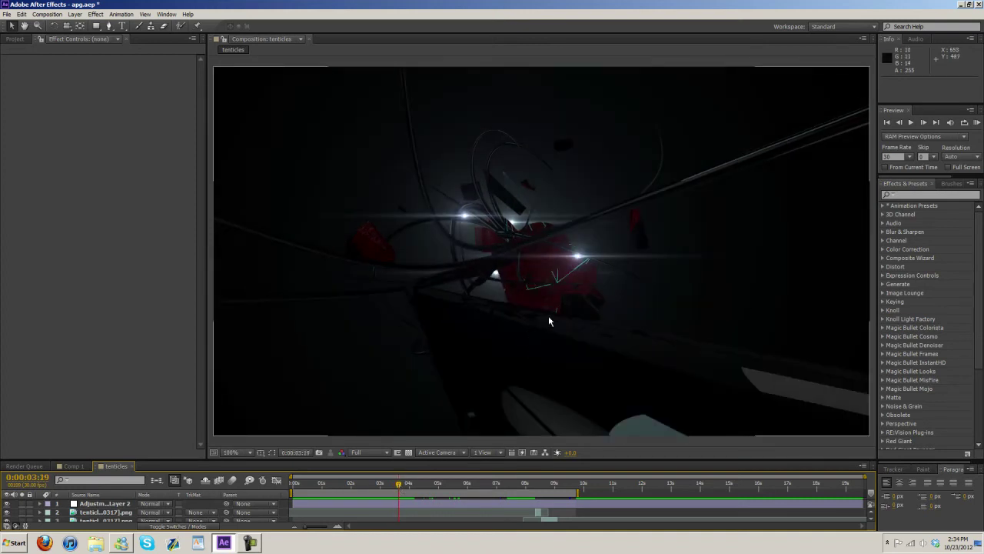
left_click(925, 125)
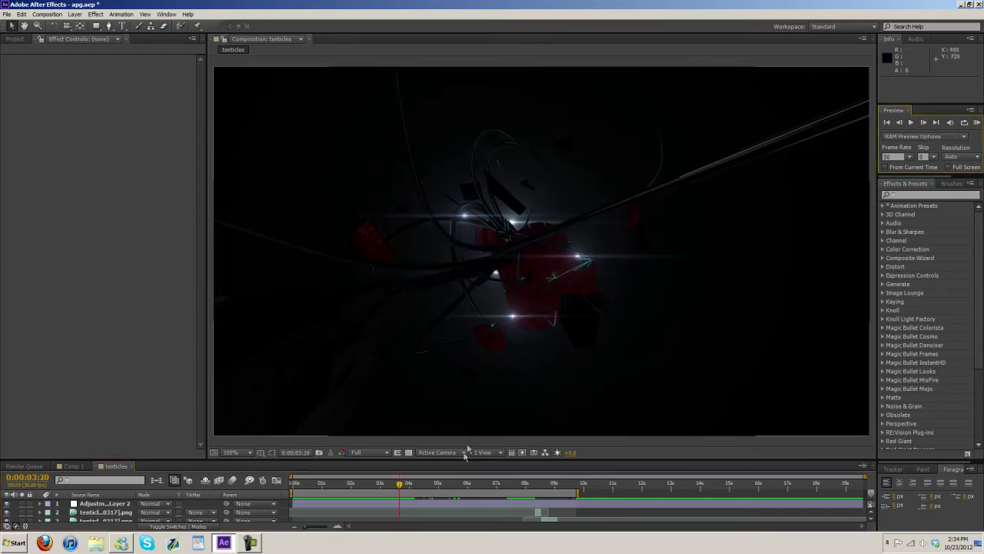
left_click_drag(399, 488, 302, 493)
Play tenticles to 0:00:02:20 and enlarge the timeline to list all 13 layers.
key("KP_0")
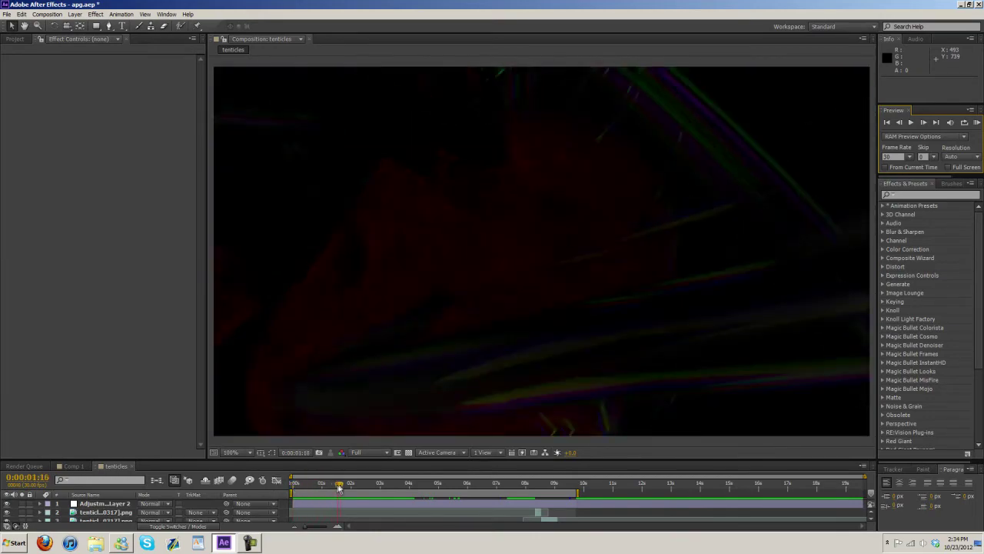
key("KP_0")
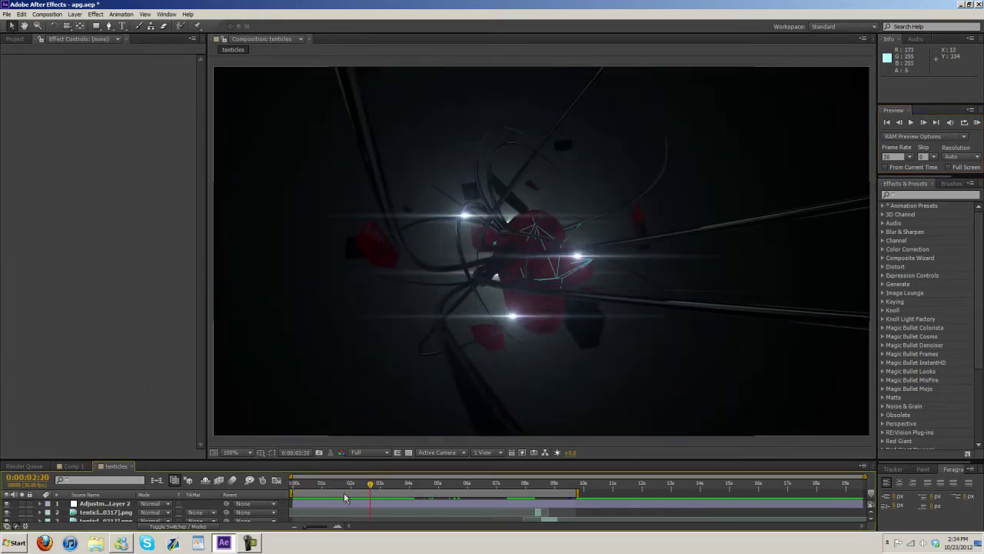
left_click_drag(292, 461, 292, 362)
Inspect the effects on layers 3, 7, 10, 12 and Adjustment Layer 2.
left_click(109, 422)
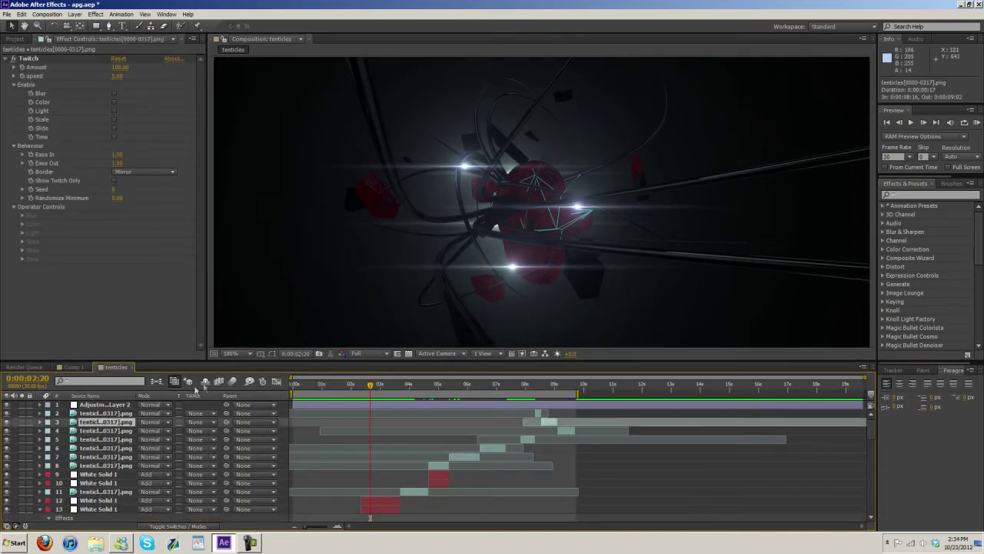
left_click(115, 404)
left_click(100, 457)
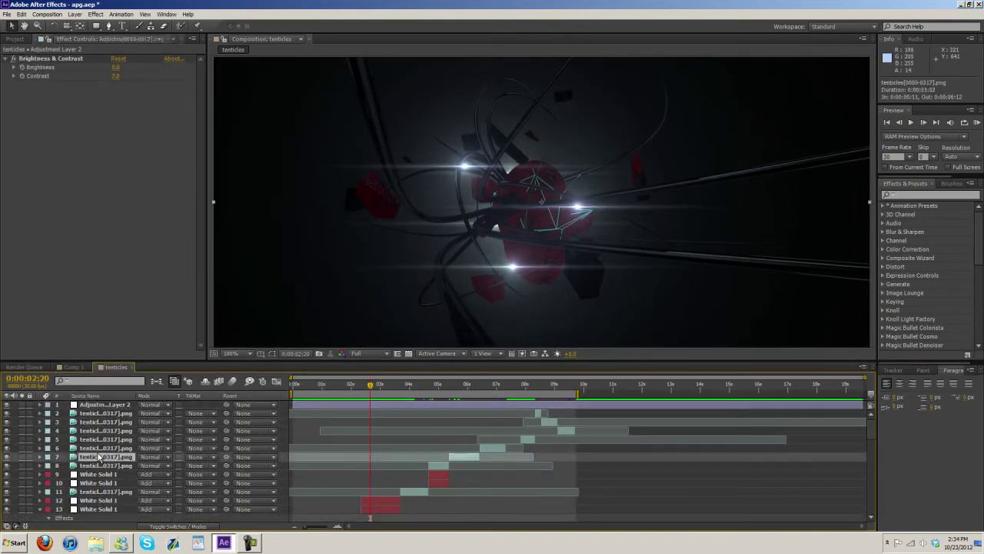
left_click(82, 502)
left_click(91, 482)
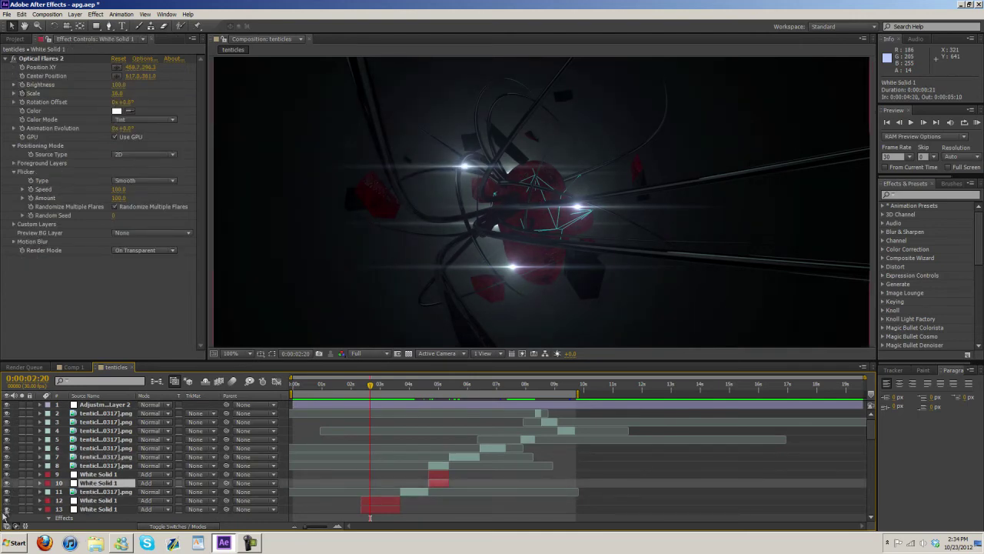
Toggle layer 12's upper-left flare off and on, select it, then switch to Comp 1.
left_click(7, 500)
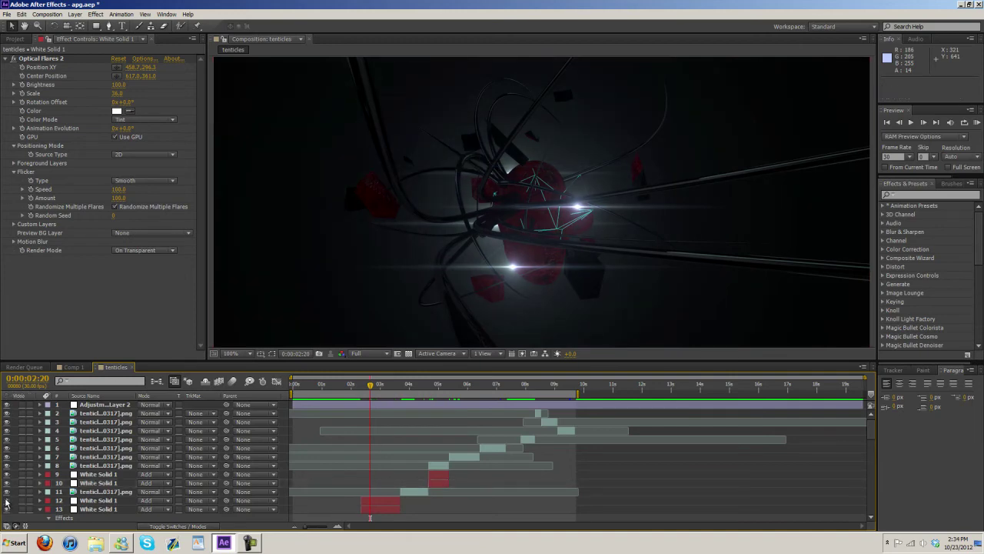
left_click(7, 500)
left_click(97, 499)
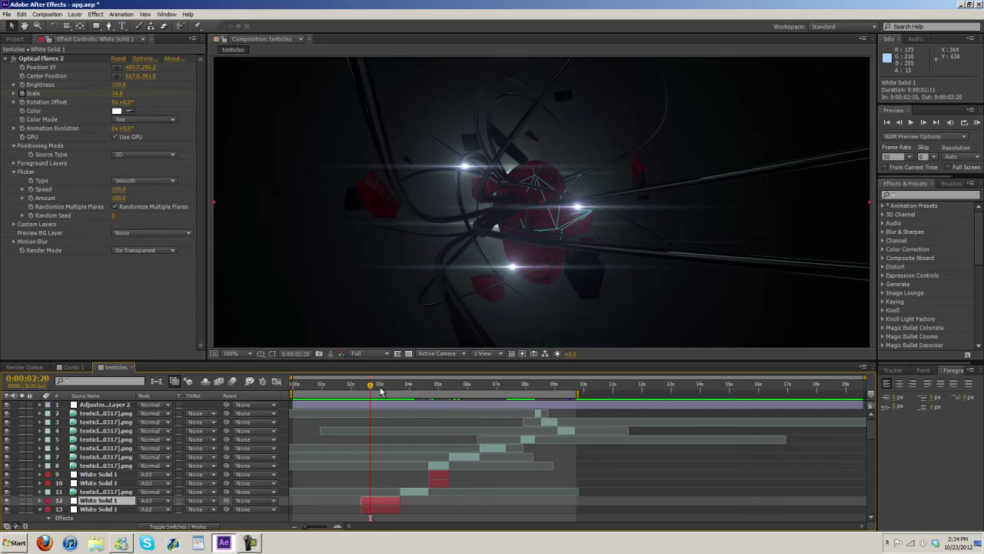
left_click(73, 366)
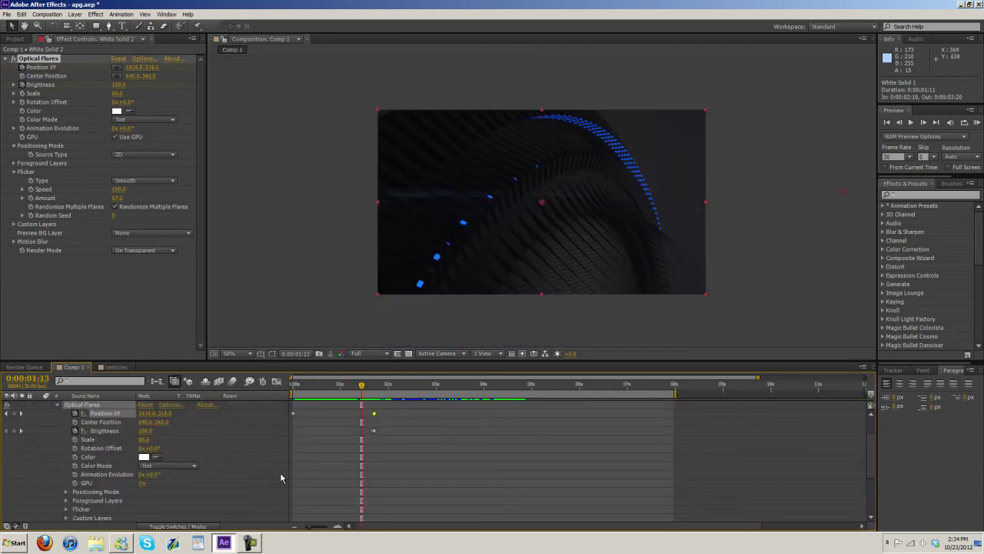
Expand the Flicker settings of layer 3's Optical Flares.
scroll(280, 472, "down", 3)
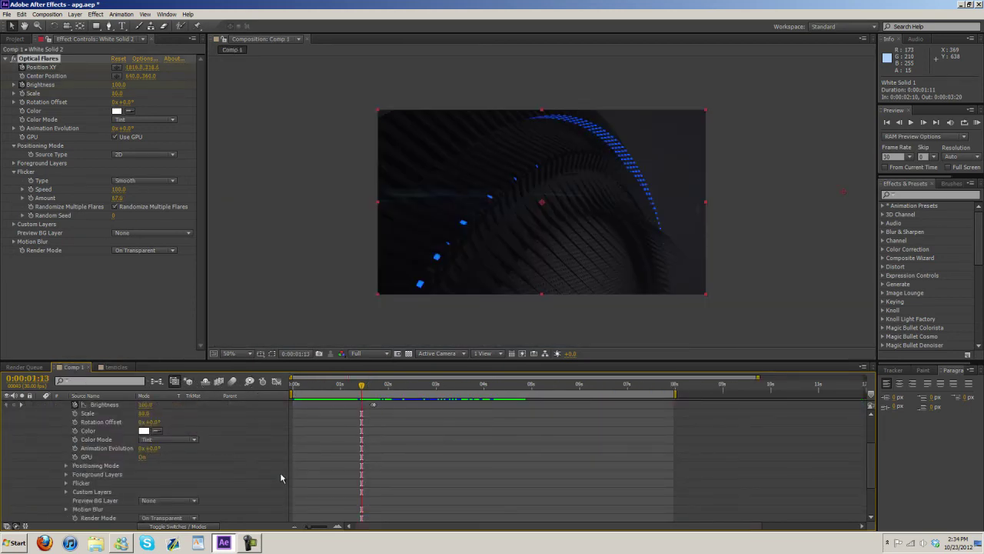
left_click(66, 483)
scroll(44, 472, "down", 2)
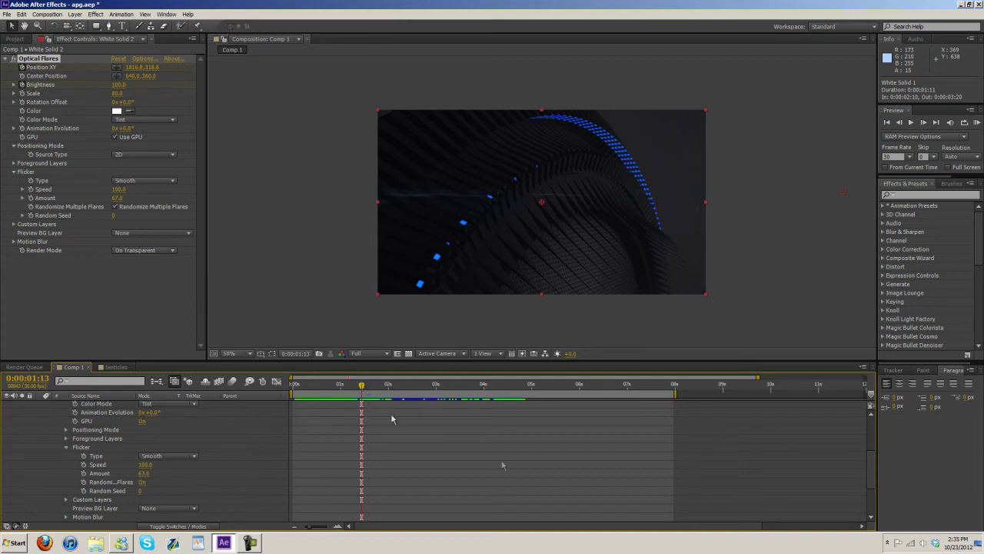
scroll(548, 466, "up", 10)
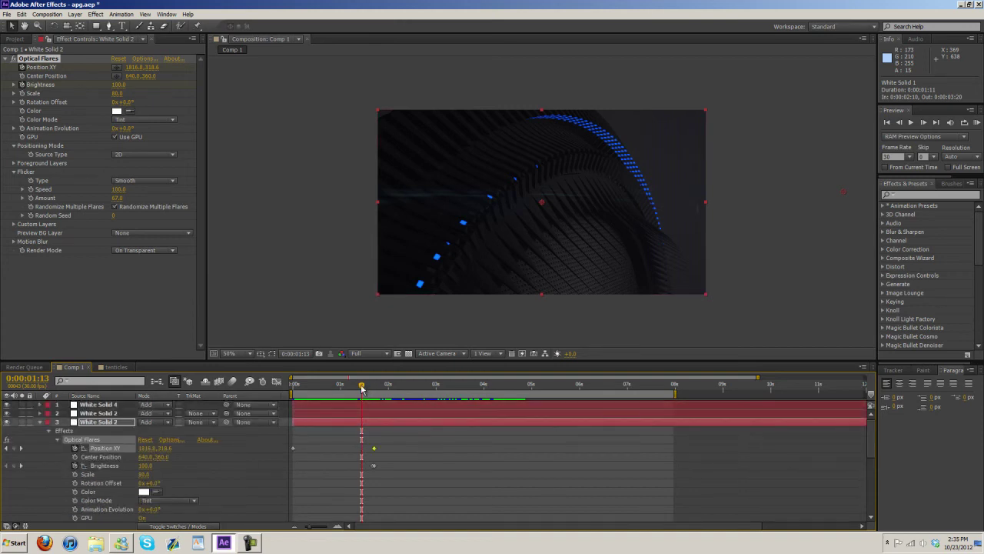
Scrub the flare animation, toggle layer 1, return to frame 0, and select White Solid 2.
left_click_drag(362, 389, 502, 397)
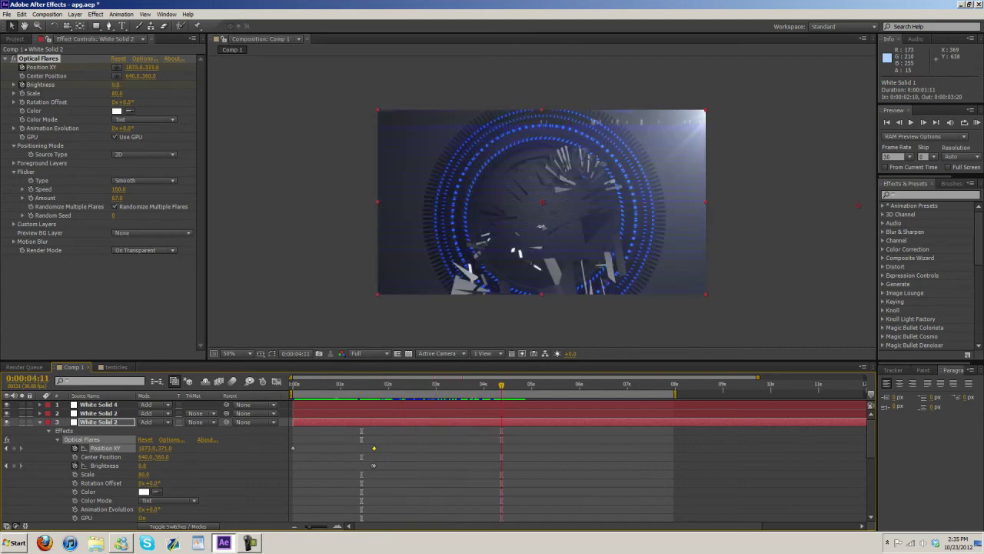
left_click(7, 404)
left_click(7, 404)
left_click(318, 387)
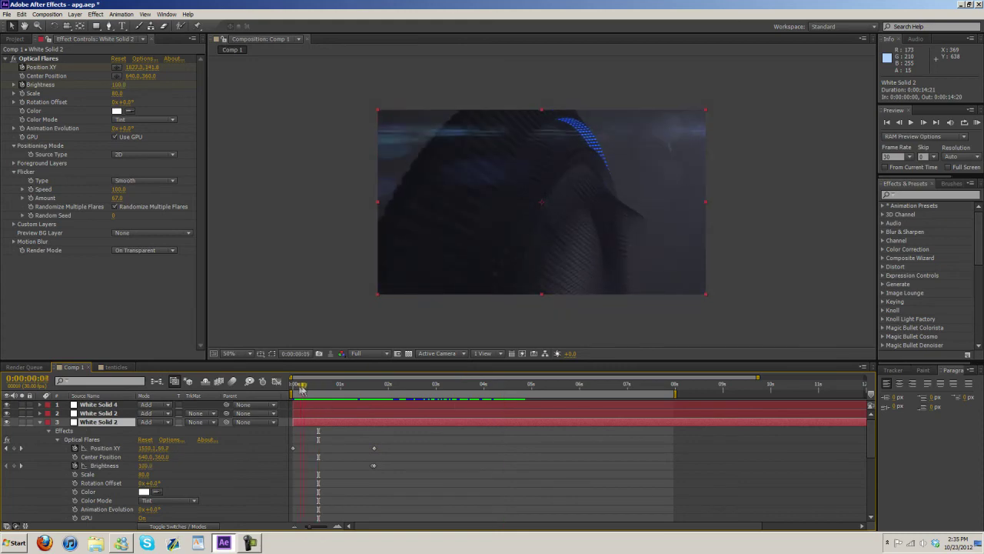
left_click(291, 390)
left_click_drag(291, 390, 320, 393)
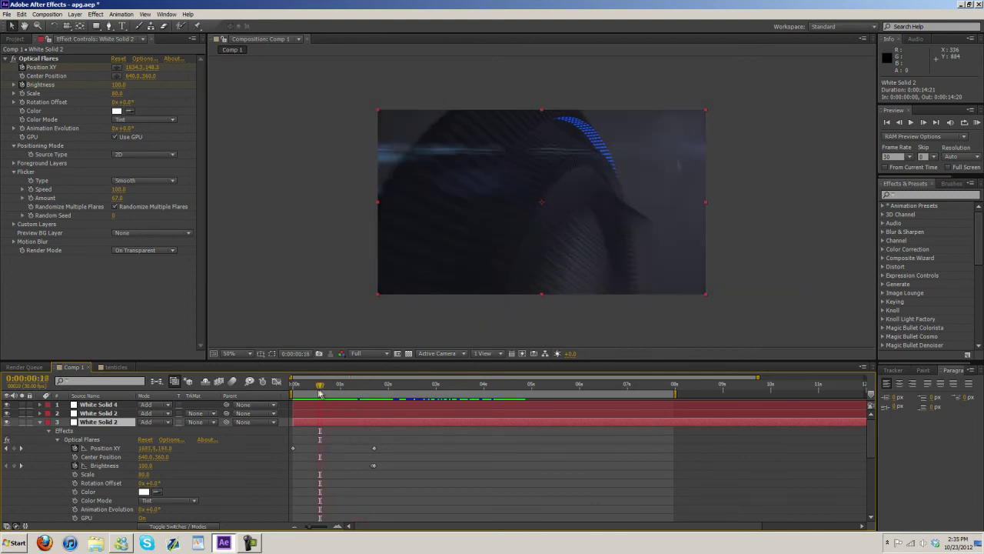
left_click(98, 412)
Collapse layer 3 and expand layer 2's Optical Flares and Flicker settings.
left_click(39, 422)
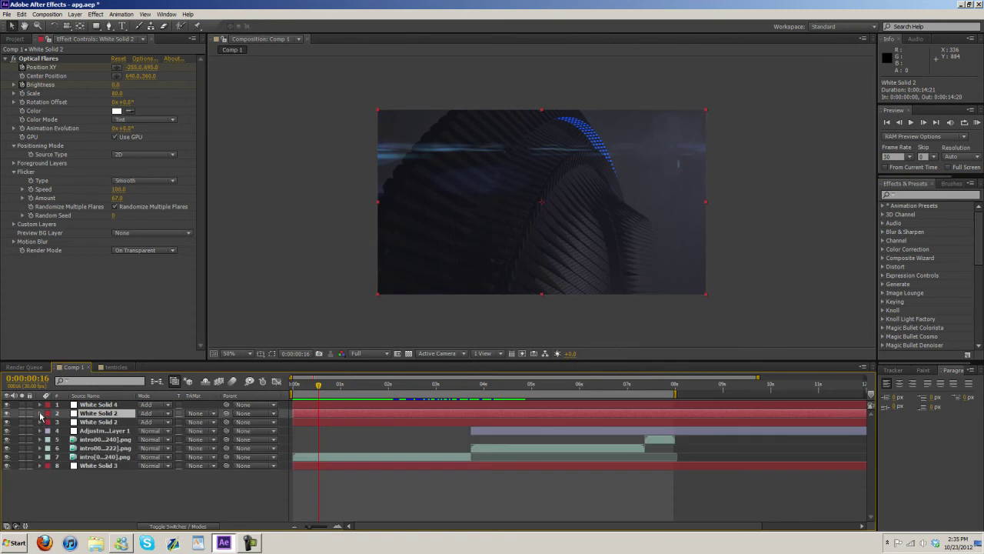
left_click(40, 413)
scroll(165, 458, "down", 3)
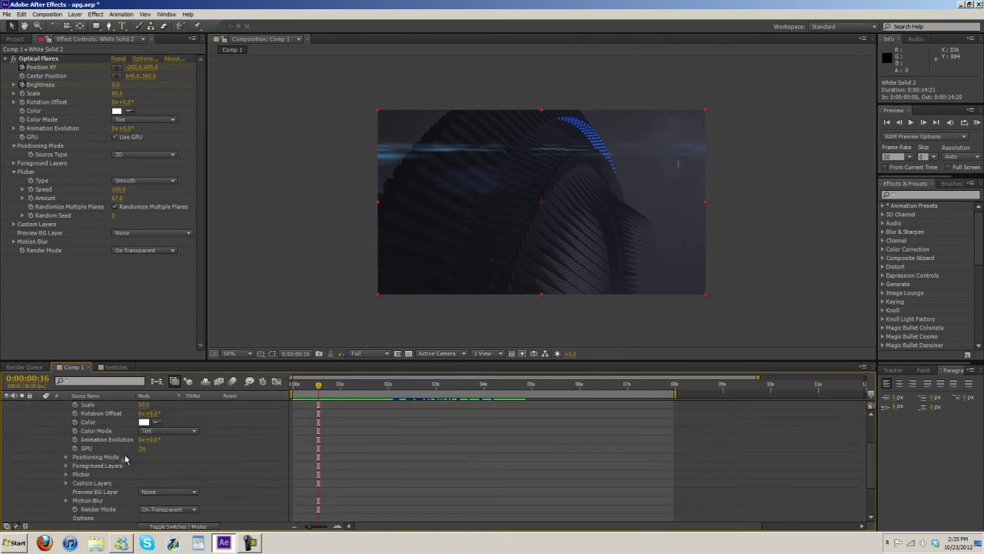
left_click(66, 474)
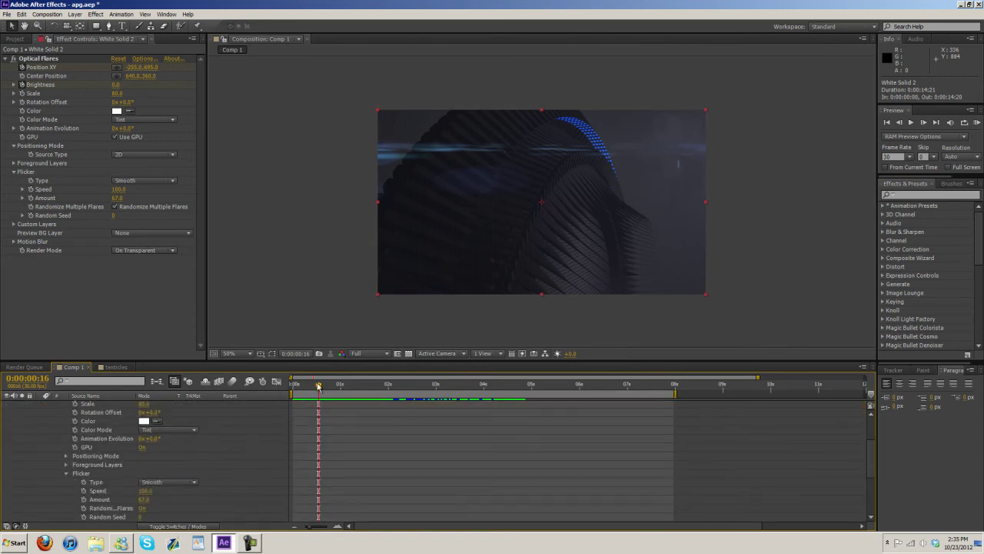
Scrub to about 0:00:02:04 to watch layer 2's flare, then collapse White Solid 2.
left_click_drag(319, 387, 379, 412)
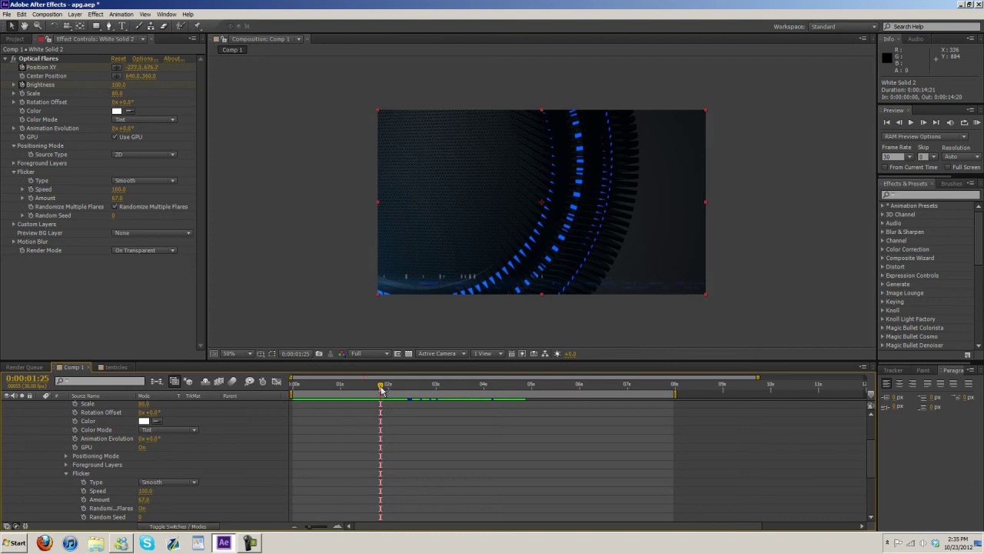
left_click_drag(380, 386, 395, 387)
scroll(50, 422, "up", 3)
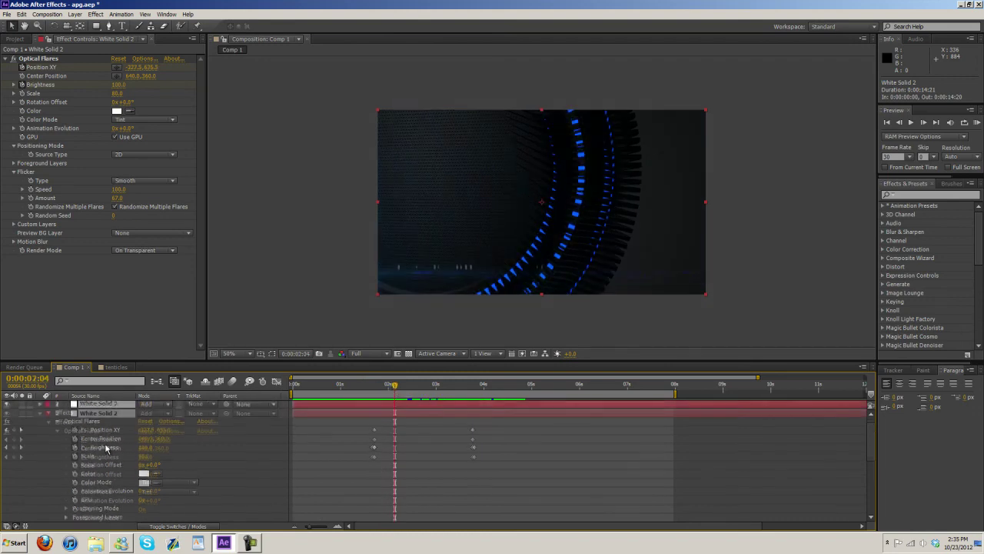
left_click(41, 414)
Twirl down White Solid 4's flare keyframes and scrub to the bright flare-and-ring frame.
left_click(40, 404)
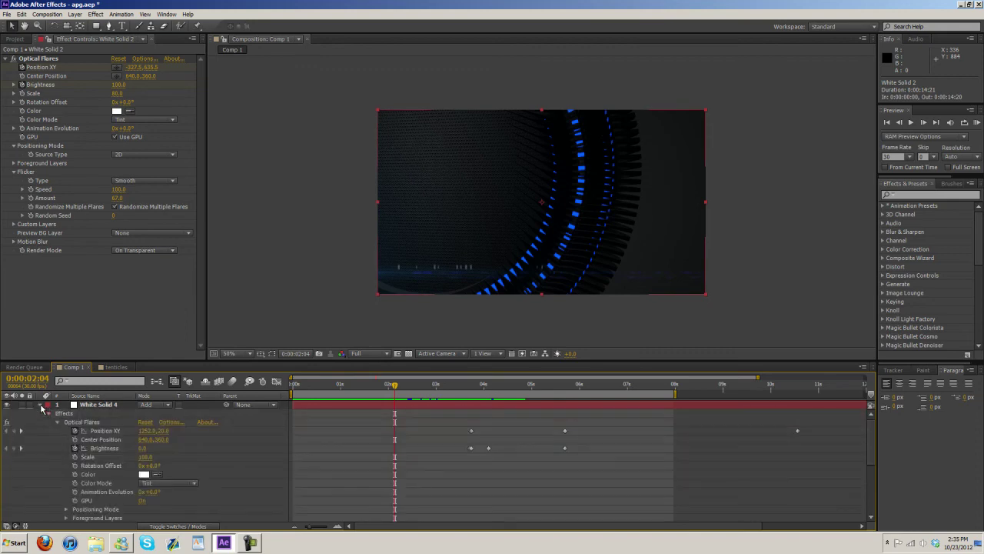
left_click_drag(395, 387, 519, 393)
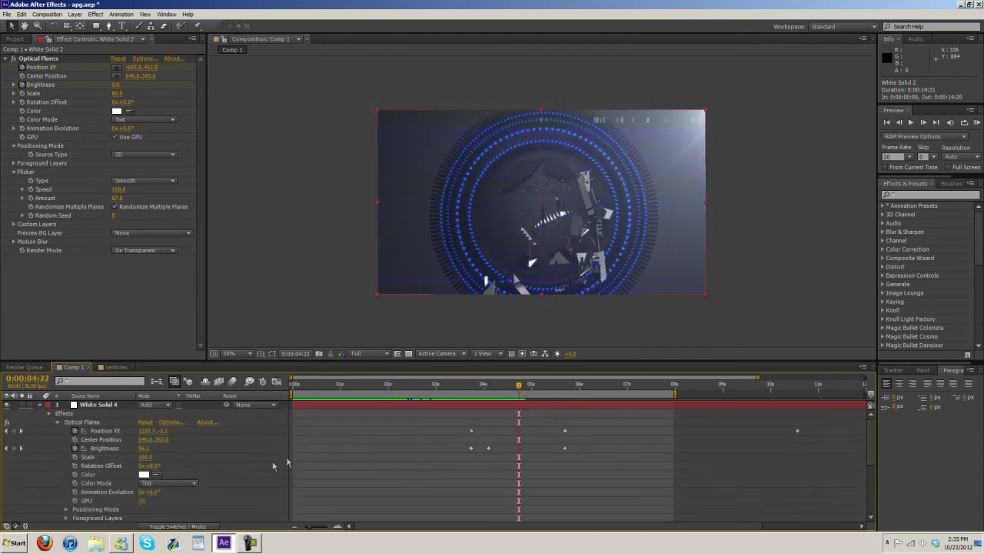
scroll(160, 463, "down", 2)
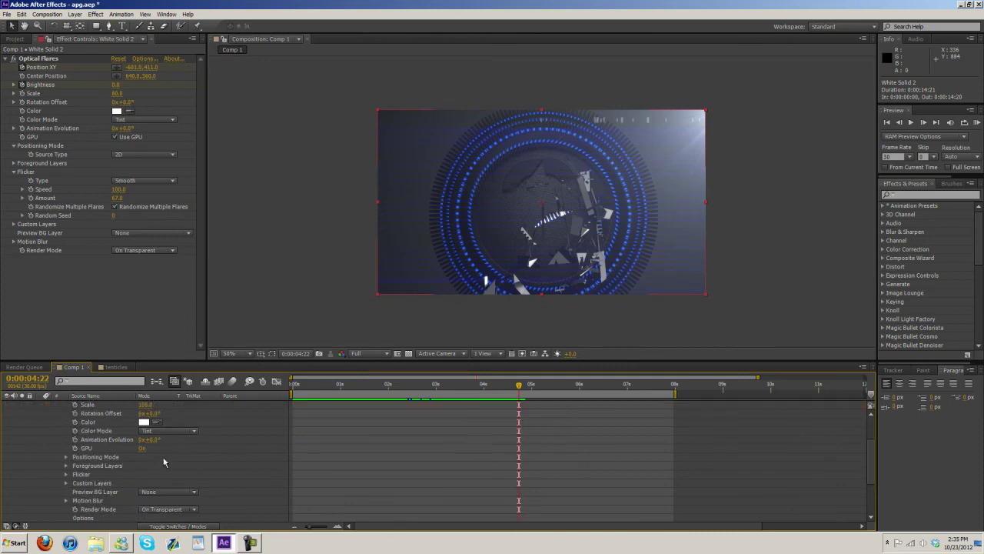
Expand White Solid 4's Flicker settings (Speed 32) and compare frames around 0:00:04:20.
left_click(66, 474)
scroll(97, 492, "down", 1)
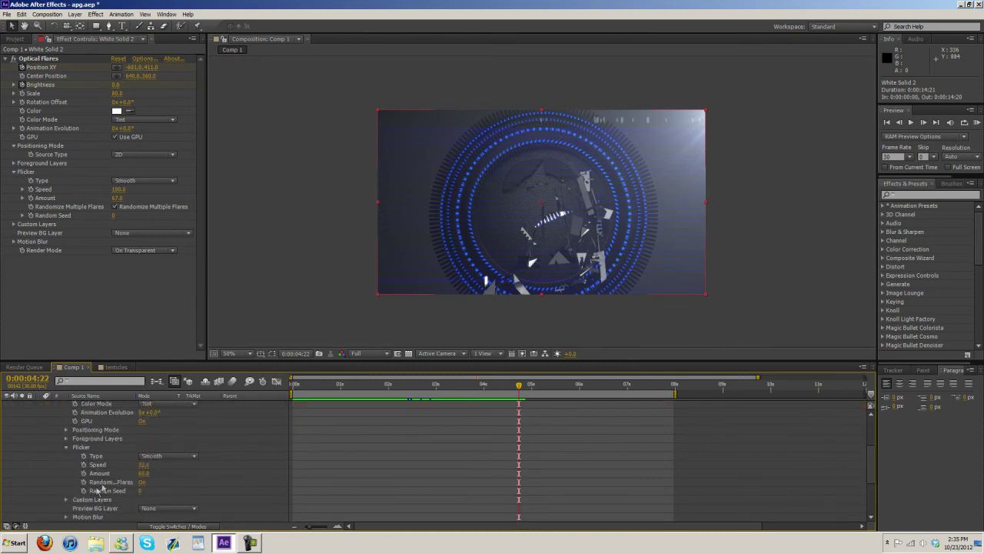
left_click_drag(519, 390, 451, 402)
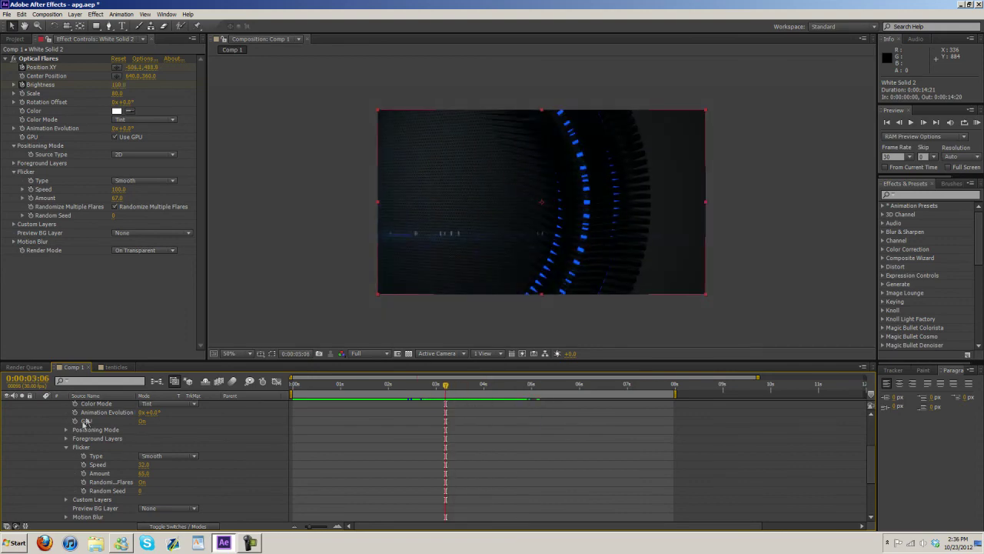
scroll(86, 423, "up", 3)
Collapse Flicker and White Solid 4, returning Comp 1 to its eight-layer list.
left_click(68, 474)
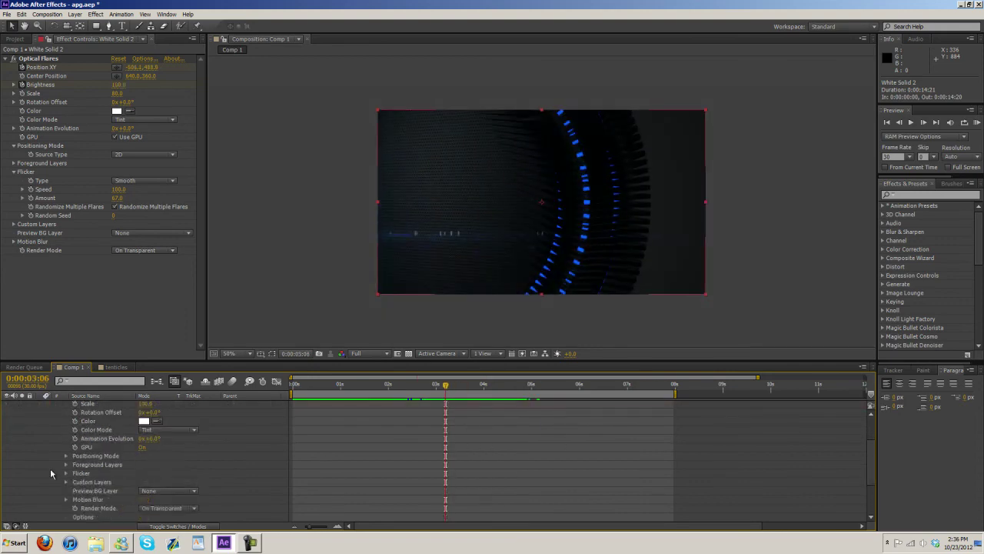
scroll(55, 446, "up", 3)
left_click(40, 405)
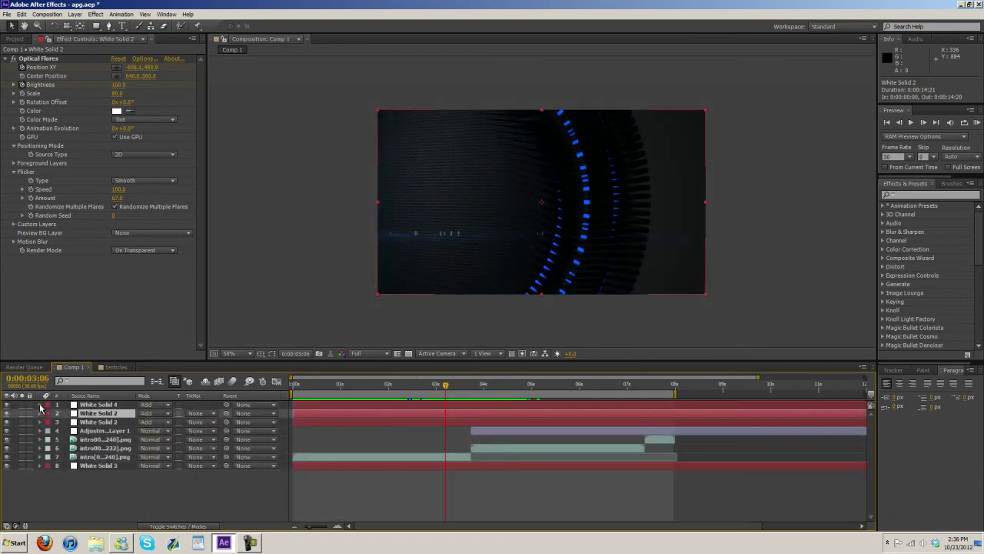
Select White Solid 4 to show its Optical Flares controls, glance at tenticles, then zoom the viewer to 100% and back to 50%.
left_click(98, 405)
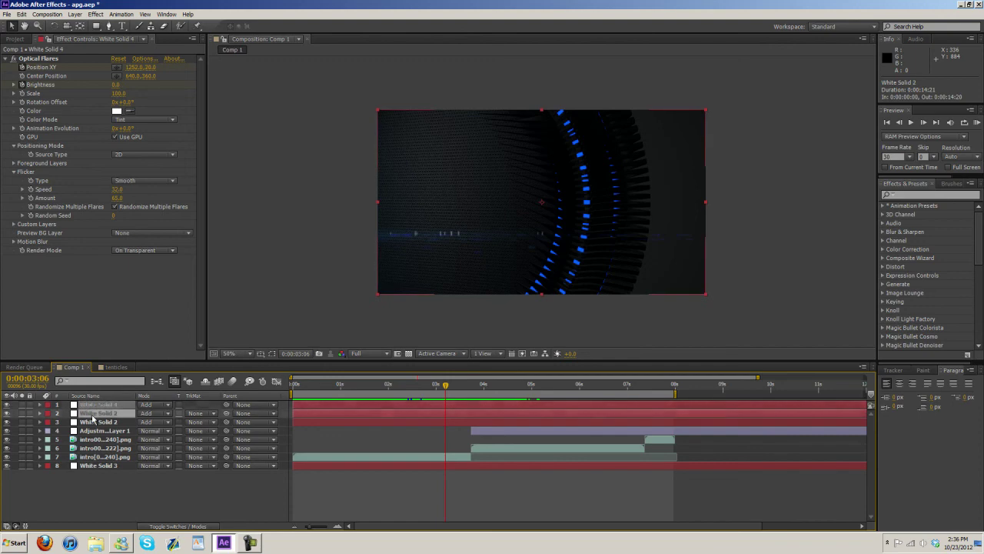
left_click(115, 366)
left_click(74, 367)
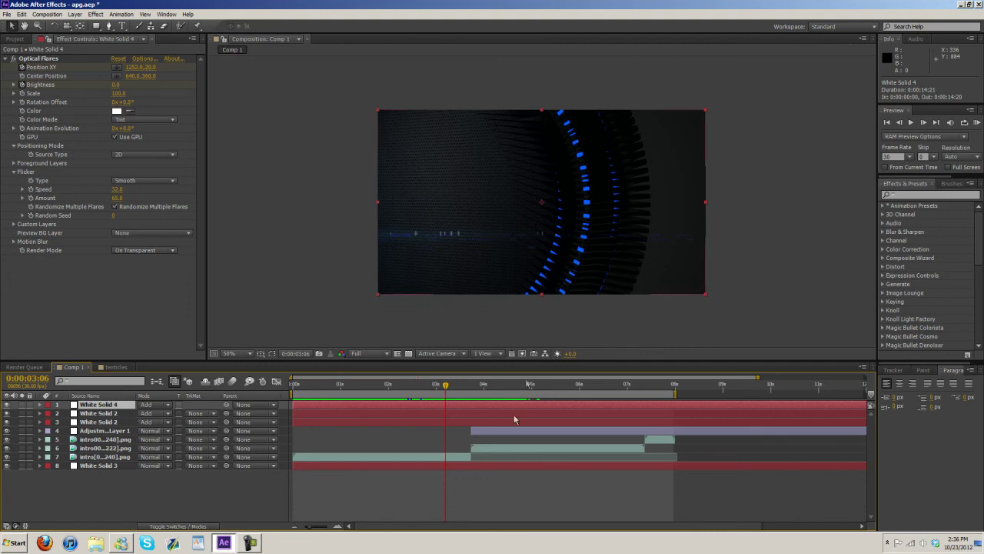
key("period")
key("comma")
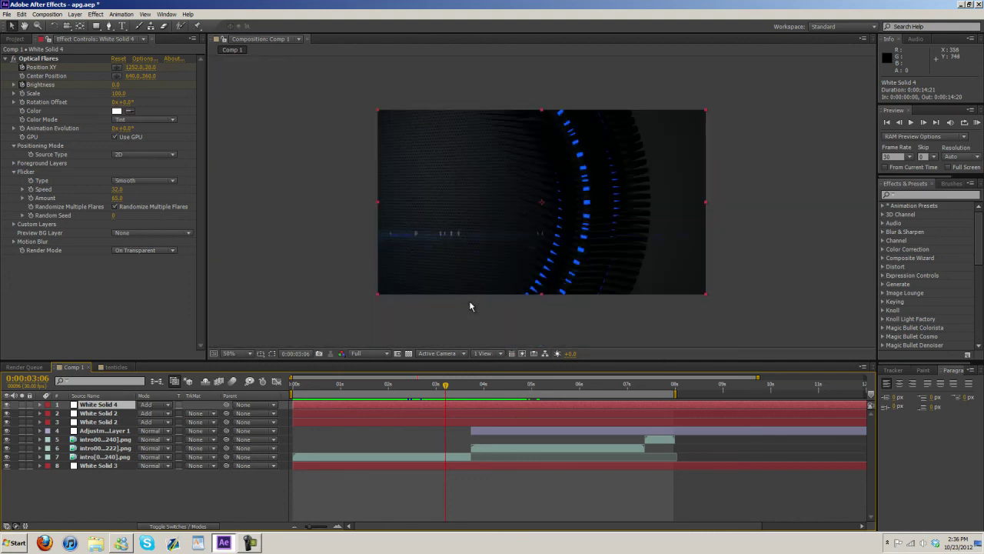